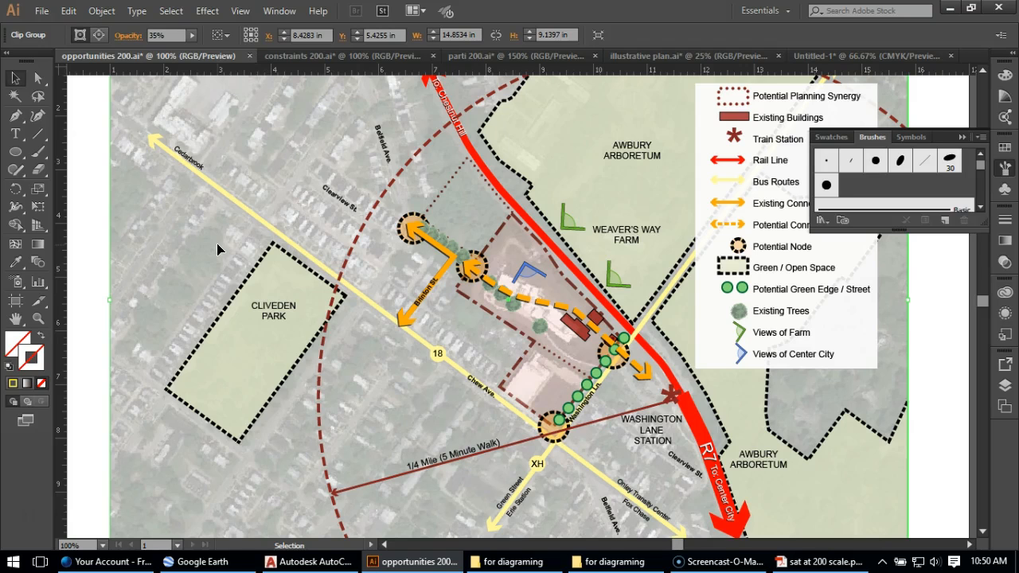
{"action": "scroll", "coordinate": [546, 340], "scroll_direction": "up", "scroll_amount": 4}
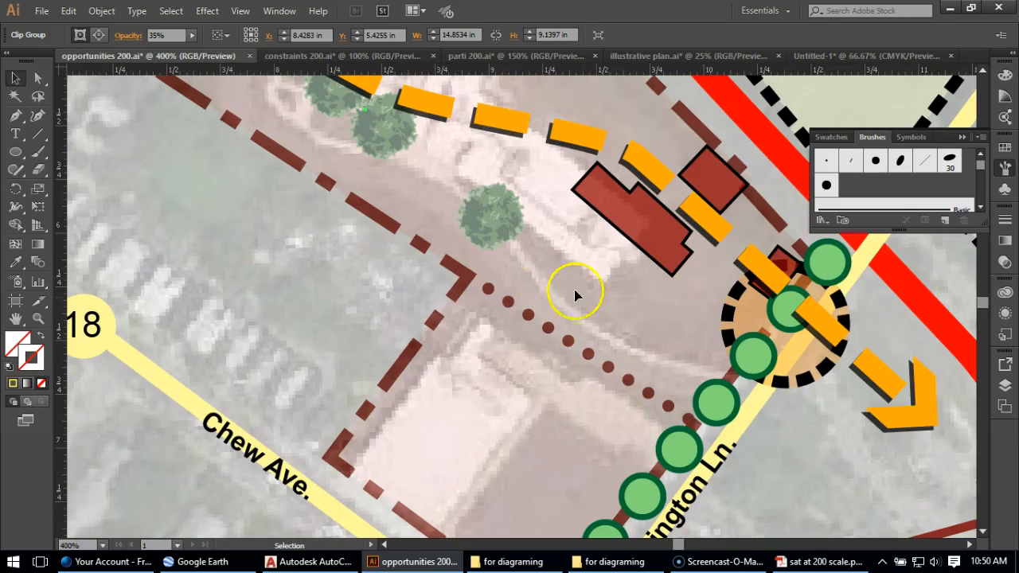
{"action": "scroll", "coordinate": [574, 289], "scroll_direction": "down", "scroll_amount": 4}
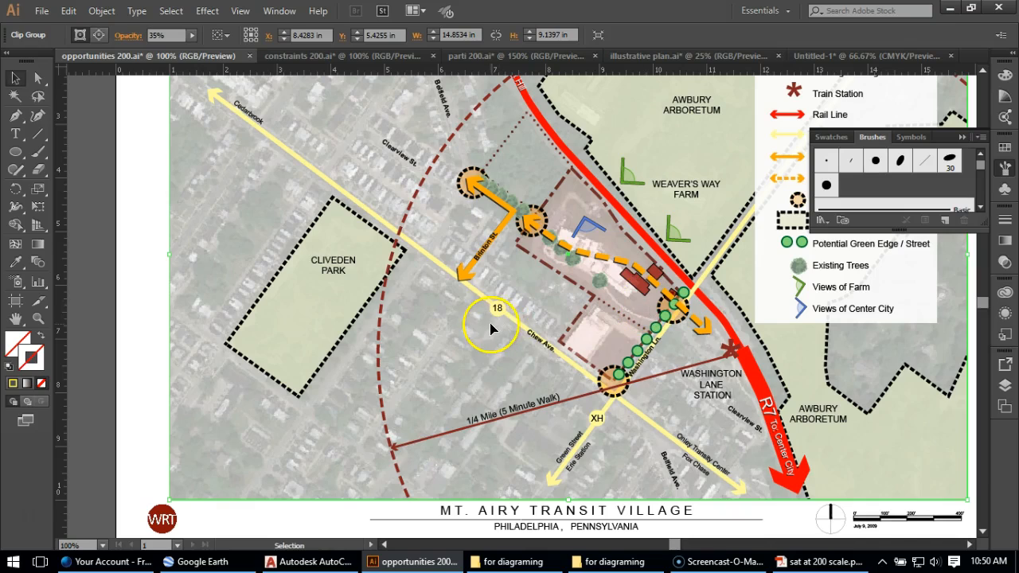
{"action": "scroll", "coordinate": [492, 328], "scroll_direction": "up", "scroll_amount": 1}
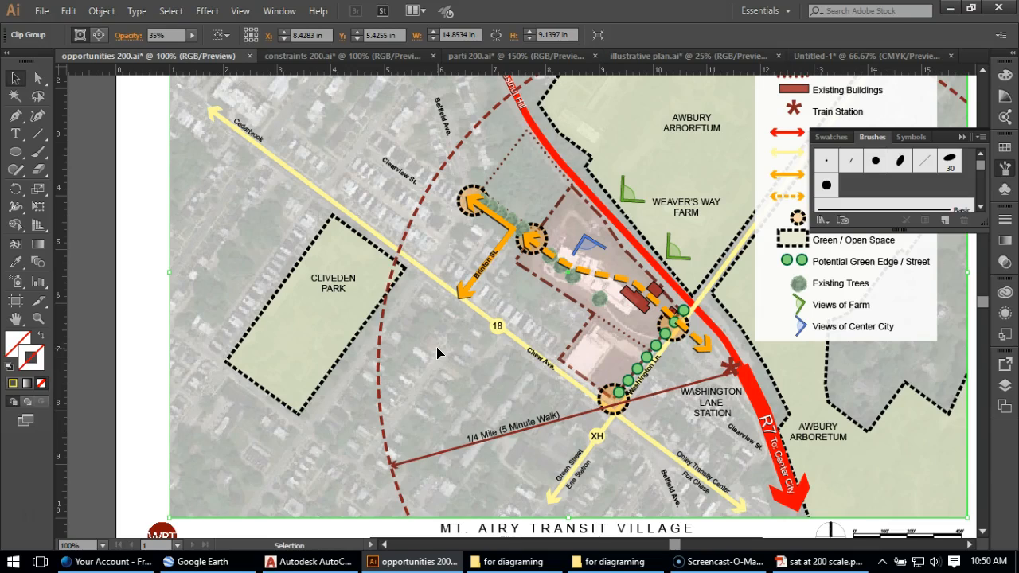
- Switch to the Untitled-1 site diagram and check which layer is active
{"action": "left_click", "coordinate": [807, 55]}
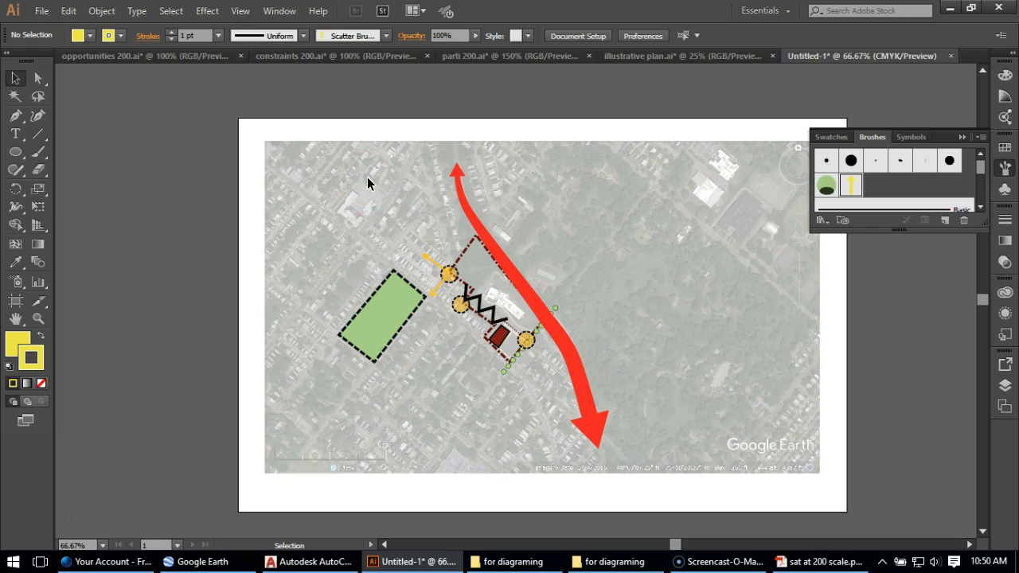
{"action": "scroll", "coordinate": [467, 239], "scroll_direction": "up", "scroll_amount": 2}
{"action": "scroll", "coordinate": [263, 208], "scroll_direction": "up", "scroll_amount": 1}
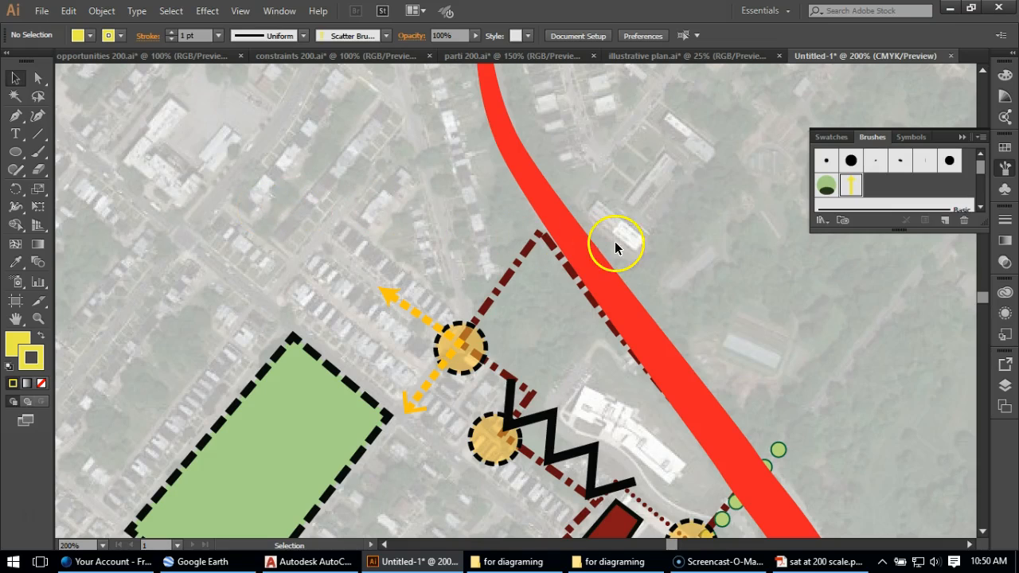
{"action": "scroll", "coordinate": [861, 351], "scroll_direction": "down", "scroll_amount": 1}
{"action": "scroll", "coordinate": [364, 259], "scroll_direction": "up", "scroll_amount": 1}
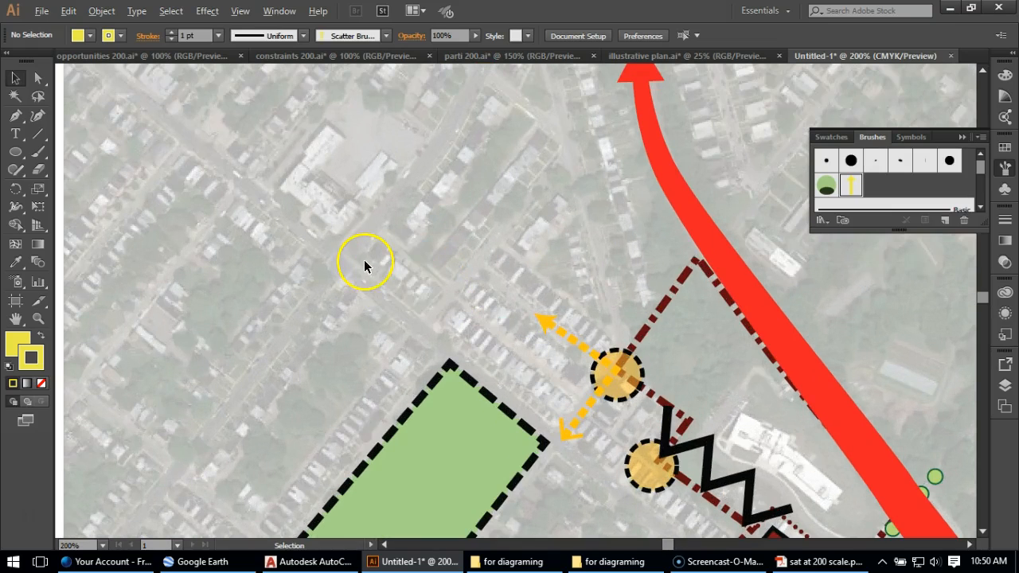
{"action": "scroll", "coordinate": [390, 257], "scroll_direction": "up", "scroll_amount": 1}
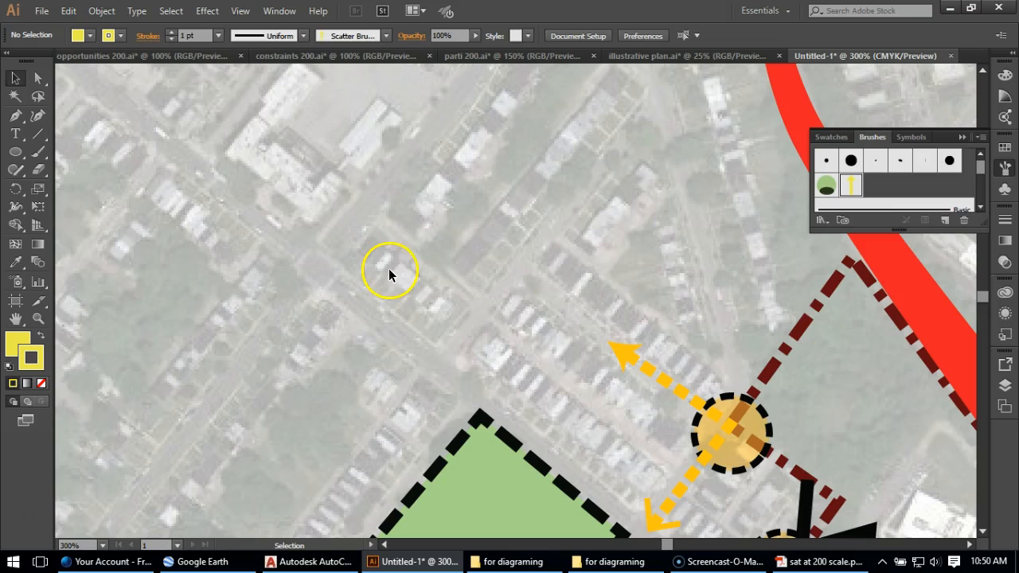
{"action": "left_click", "coordinate": [1004, 385]}
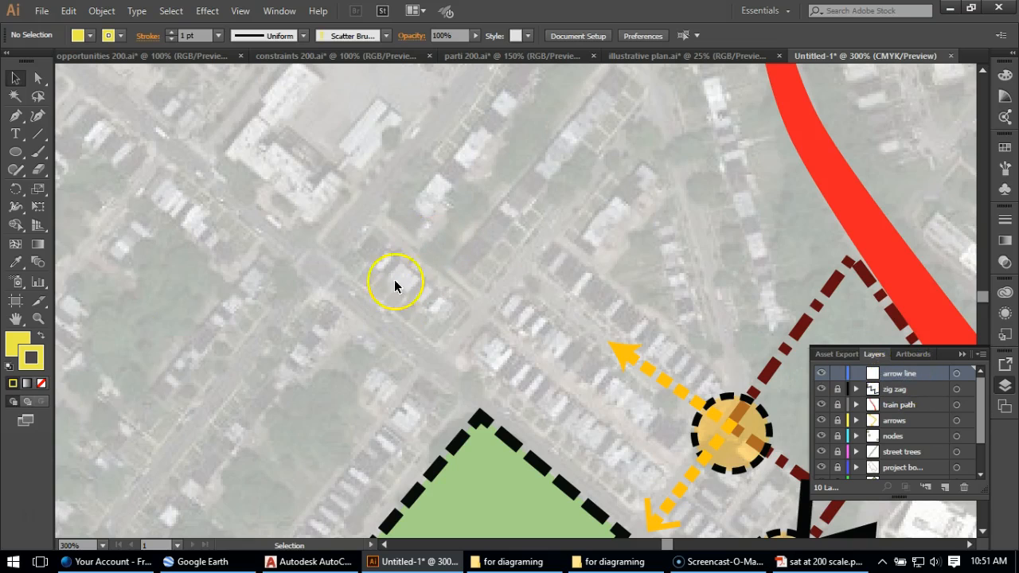
- Draw a closed upward-pointing arrow about 0.74 in tall, with yellow fill and no stroke, over the streets north-west of the green park using the Pen tool
{"action": "left_click", "coordinate": [17, 344]}
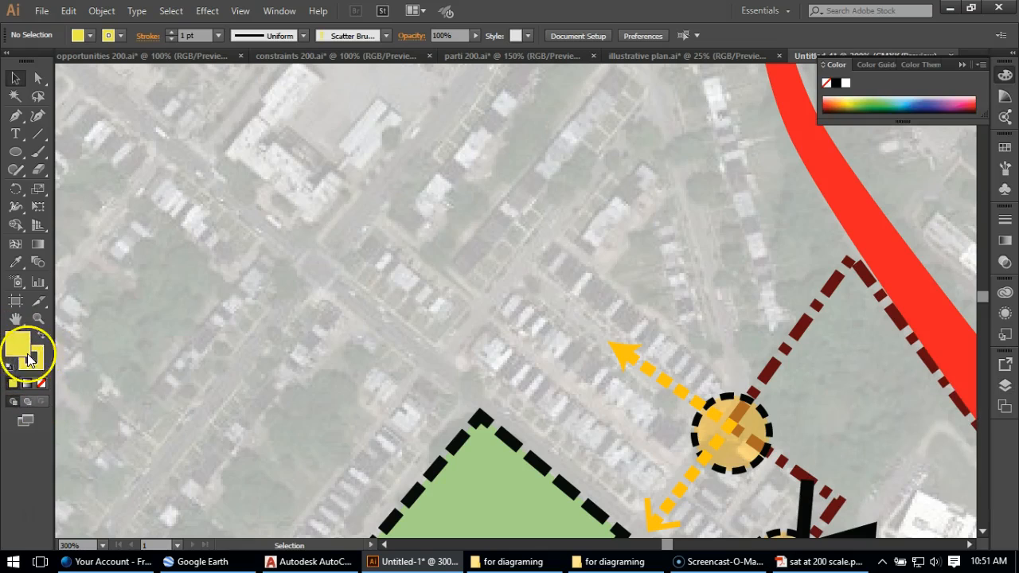
{"action": "left_click", "coordinate": [35, 364]}
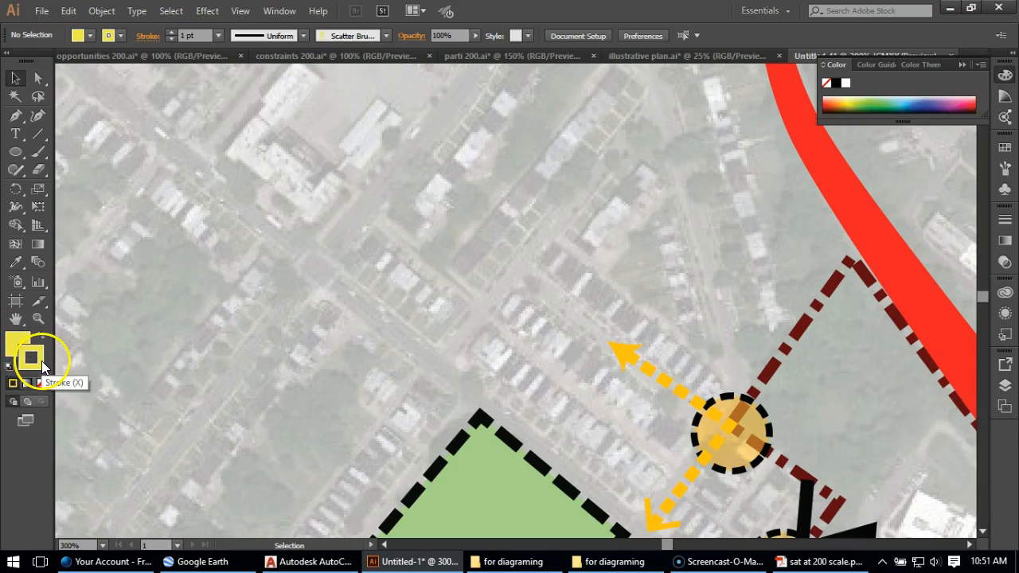
{"action": "left_click", "coordinate": [41, 382]}
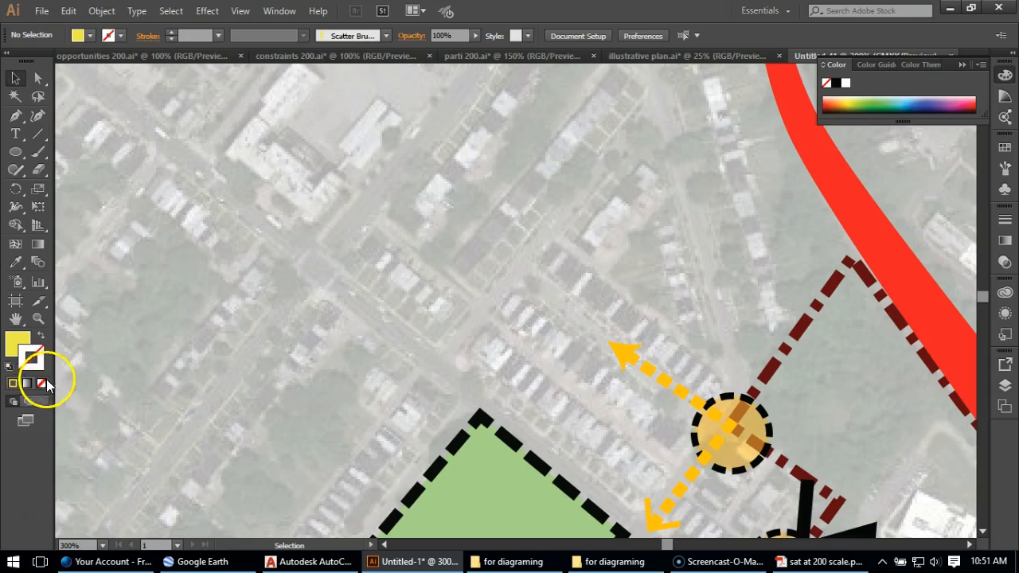
{"action": "left_click", "coordinate": [17, 343]}
{"action": "left_click", "coordinate": [15, 115]}
{"action": "left_click", "coordinate": [278, 317]}
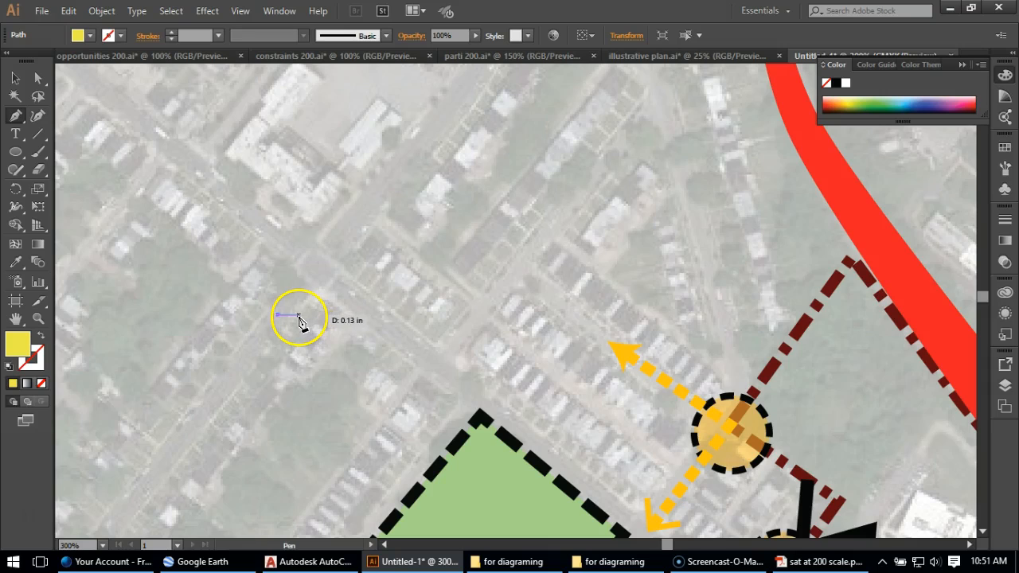
{"action": "left_click_drag", "start_coordinate": [295, 317], "coordinate": [273, 235]}
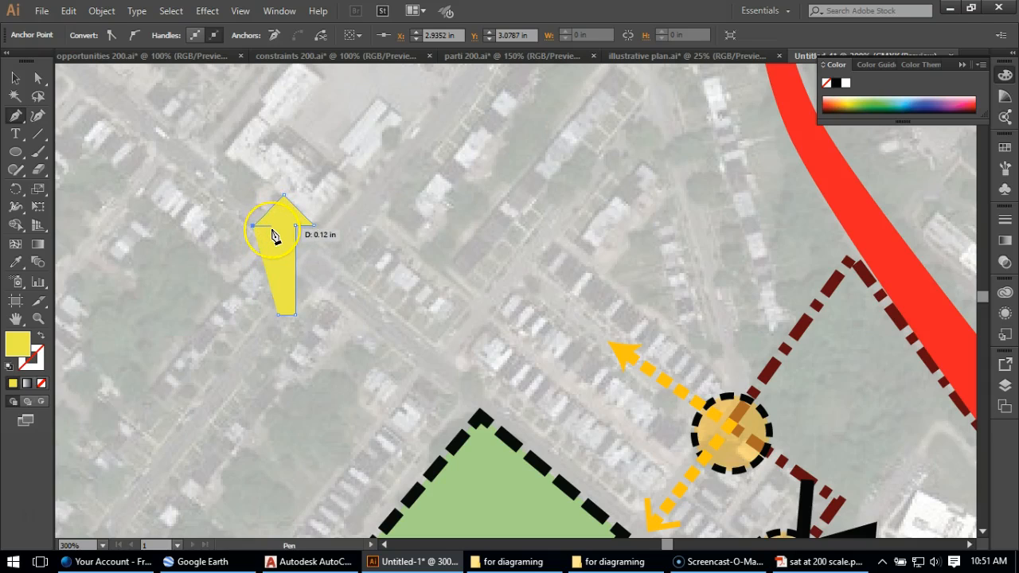
{"action": "left_click", "coordinate": [271, 228]}
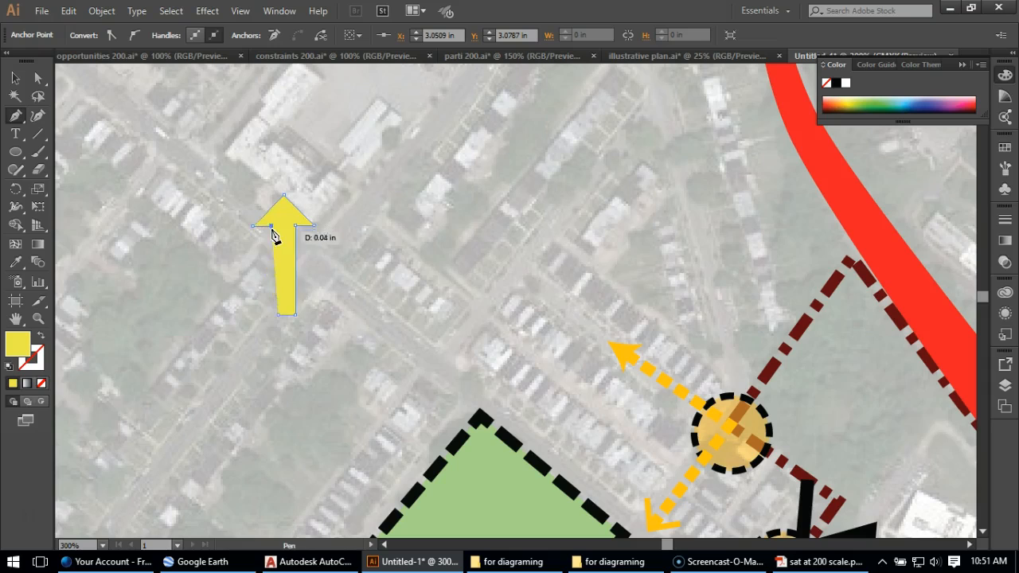
{"action": "left_click", "coordinate": [279, 315]}
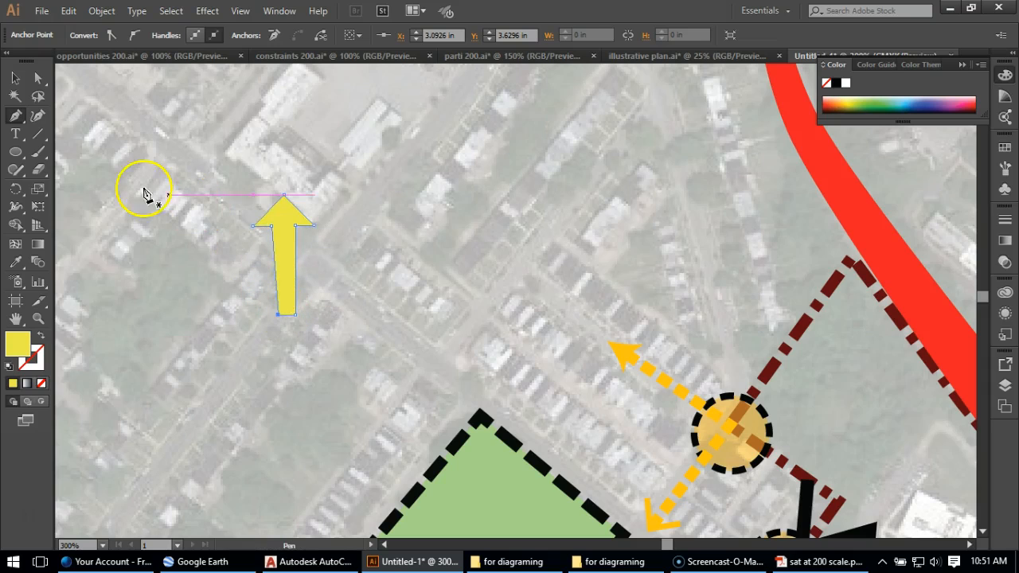
- Shift the yellow arrow's left anchor points so the shaft is straight and the left side of the arrowhead is narrower
{"action": "left_click", "coordinate": [36, 78]}
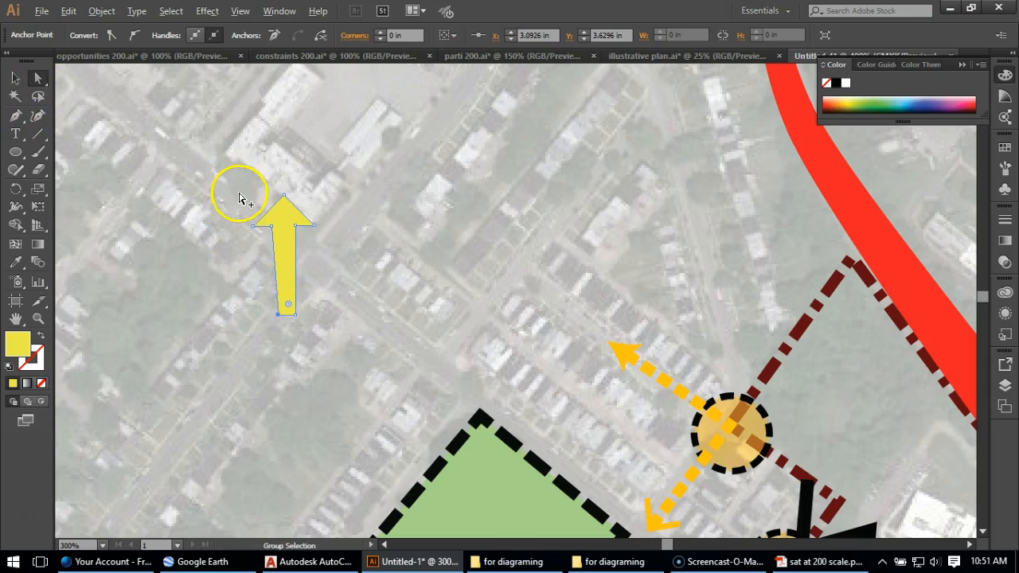
{"action": "scroll", "coordinate": [243, 193], "scroll_direction": "up", "scroll_amount": 2}
{"action": "left_click", "coordinate": [302, 259]}
{"action": "left_click_drag", "start_coordinate": [302, 258], "coordinate": [267, 264]}
{"action": "key", "text": "Right"}
{"action": "key", "text": "Right"}
{"action": "key", "text": "Right"}
{"action": "key", "text": "Right"}
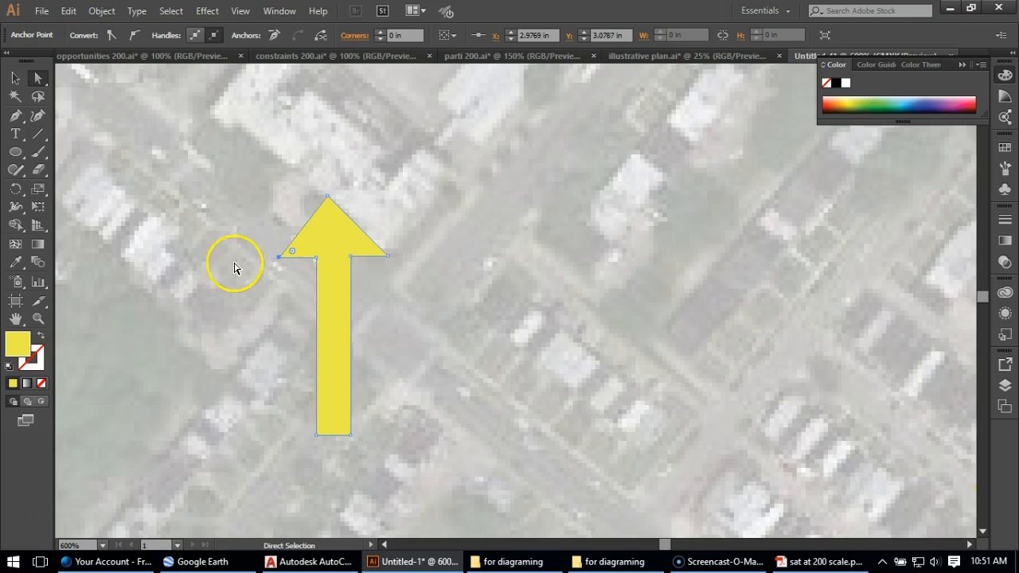
{"action": "left_click", "coordinate": [246, 290]}
{"action": "left_click", "coordinate": [300, 256]}
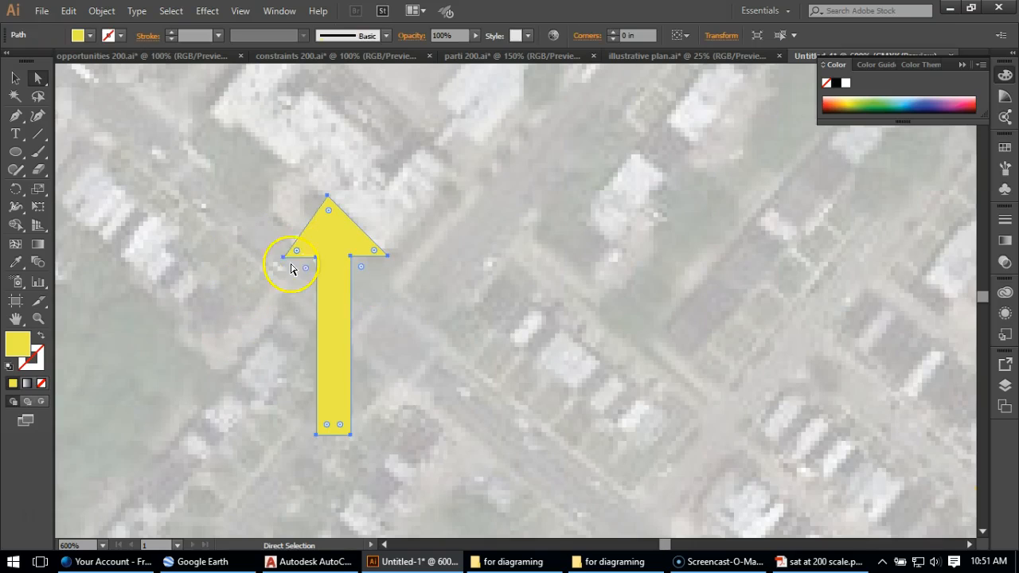
{"action": "left_click", "coordinate": [282, 257]}
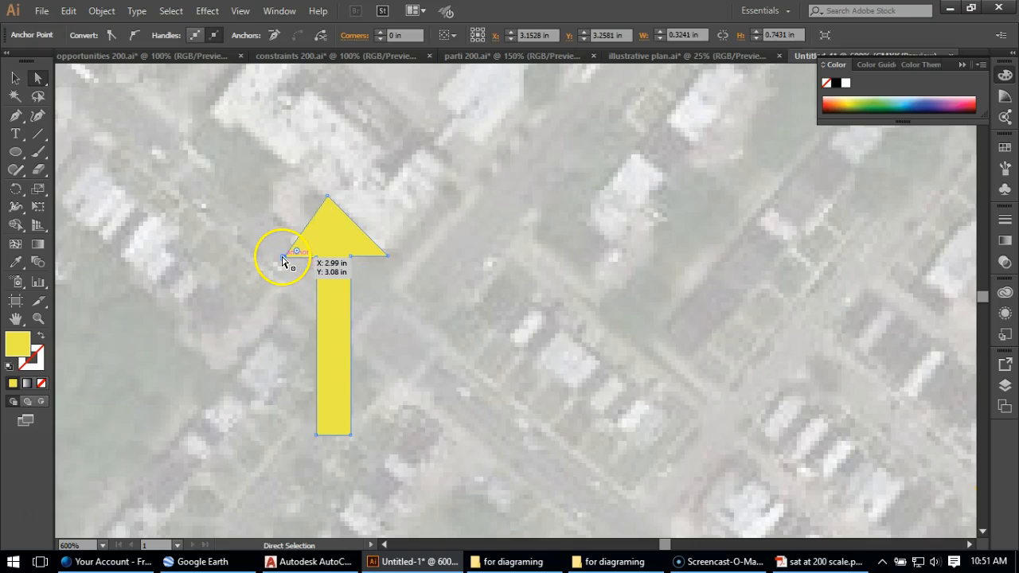
{"action": "left_click", "coordinate": [239, 291]}
{"action": "scroll", "coordinate": [525, 358], "scroll_direction": "down", "scroll_amount": 3}
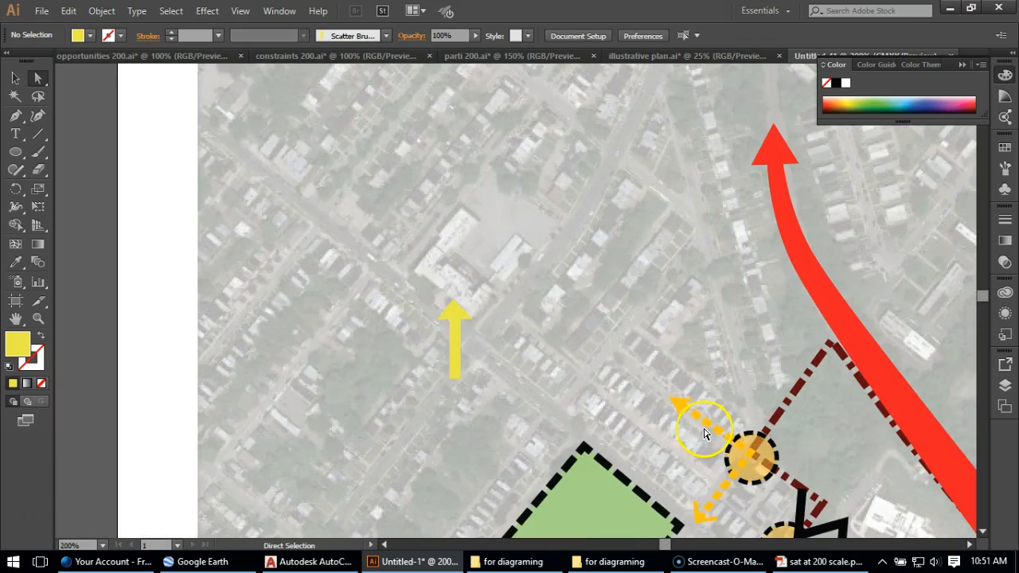
{"action": "scroll", "coordinate": [184, 291], "scroll_direction": "down", "scroll_amount": 1}
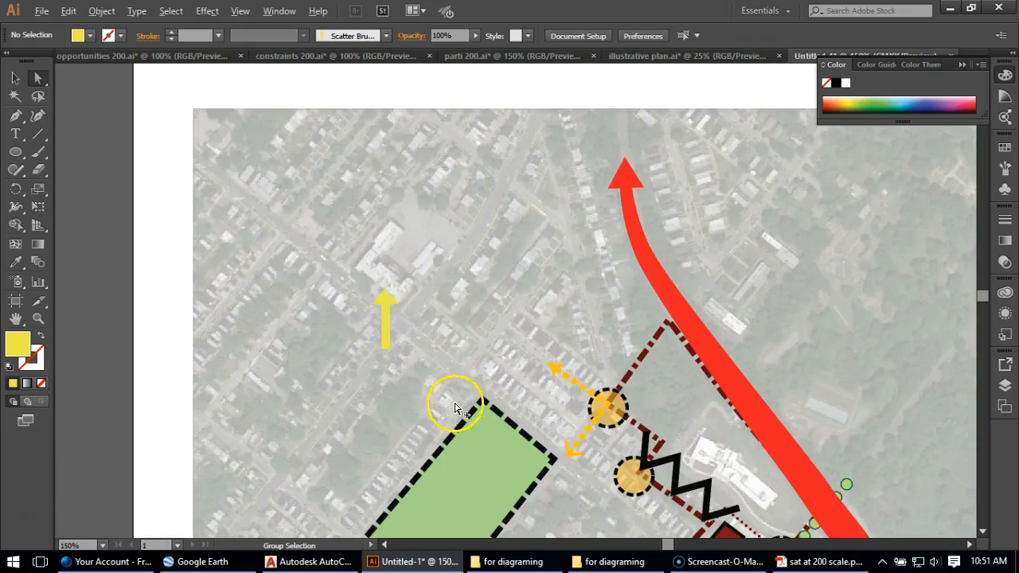
{"action": "scroll", "coordinate": [541, 394], "scroll_direction": "up", "scroll_amount": 1}
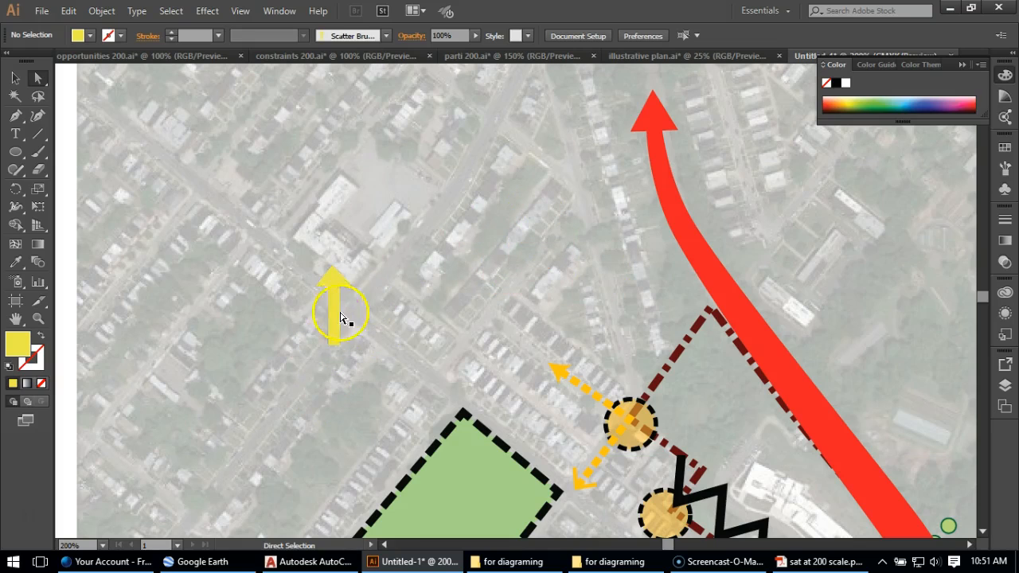
{"action": "left_click", "coordinate": [15, 78]}
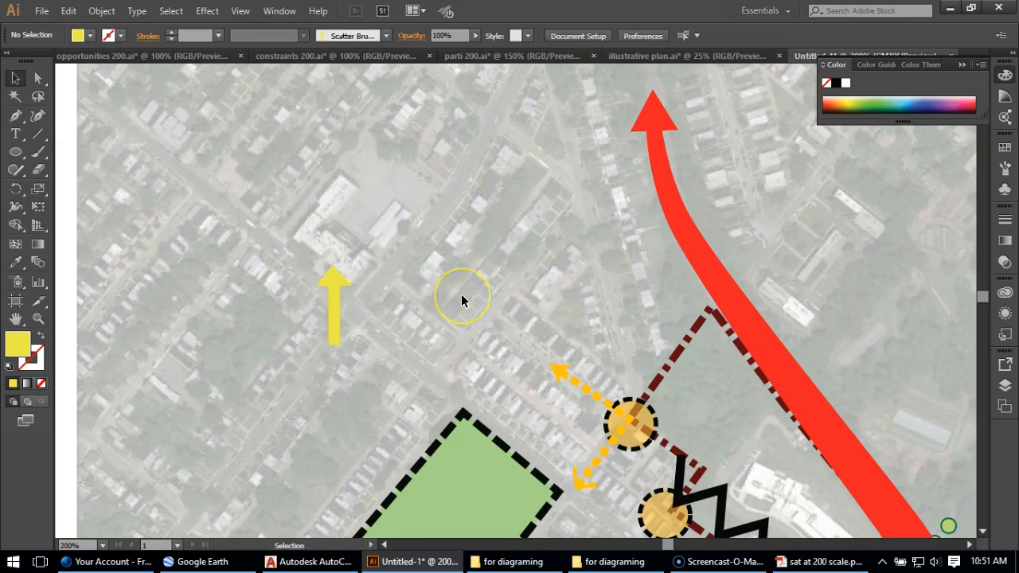
{"action": "left_click", "coordinate": [325, 288]}
{"action": "key", "text": "a"}
{"action": "key", "text": "v"}
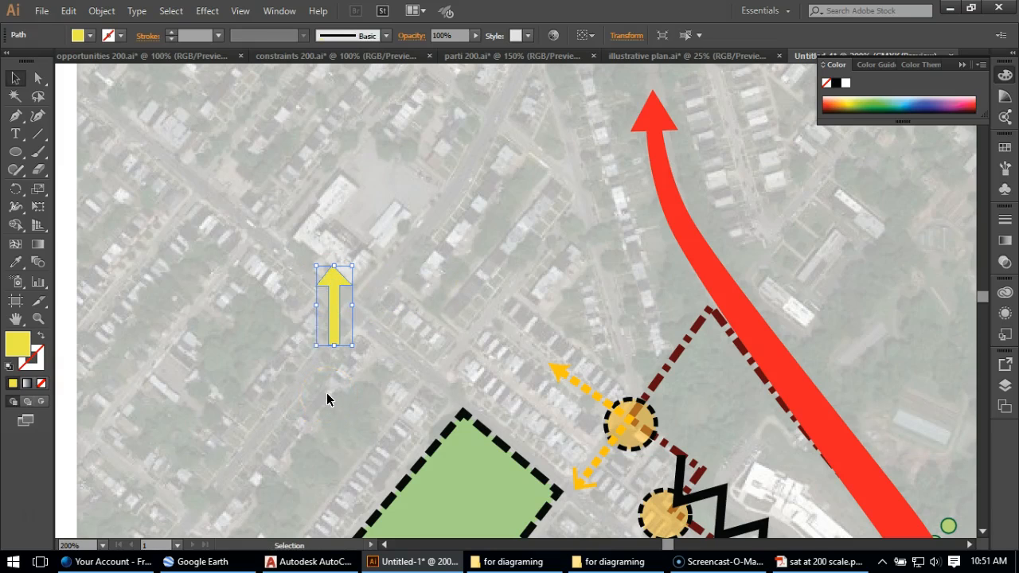
{"action": "left_click", "coordinate": [68, 11]}
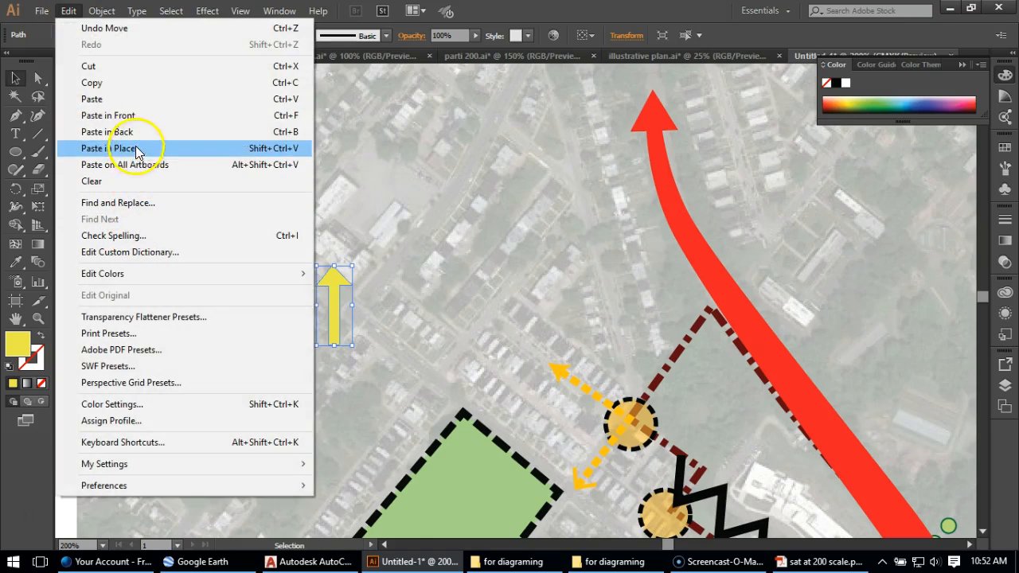
{"action": "left_click", "coordinate": [136, 116]}
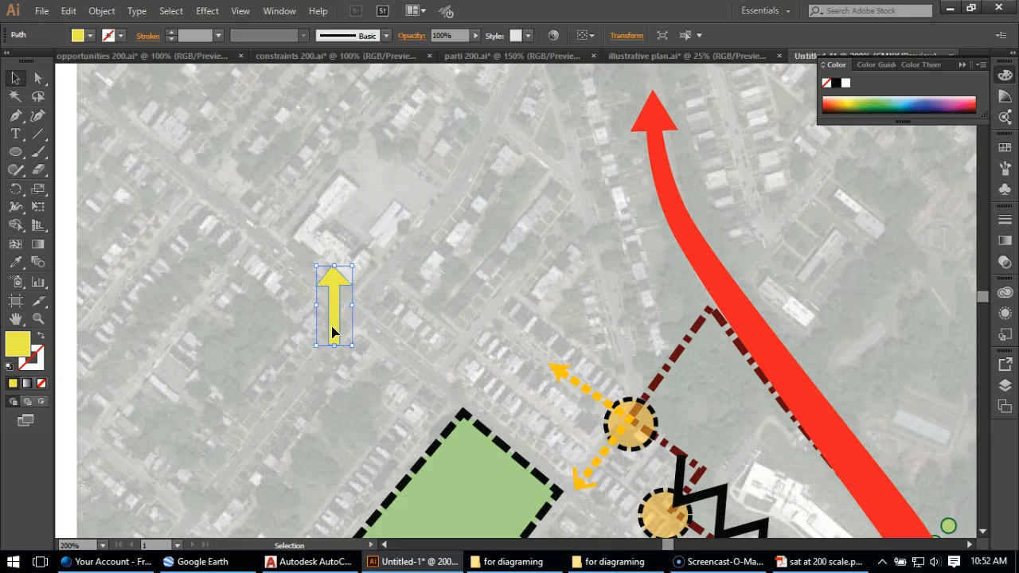
- Give the yellow arrow a near-black outline with color 030501
{"action": "left_click", "coordinate": [411, 319]}
{"action": "left_click", "coordinate": [335, 286]}
{"action": "double_click", "coordinate": [32, 360]}
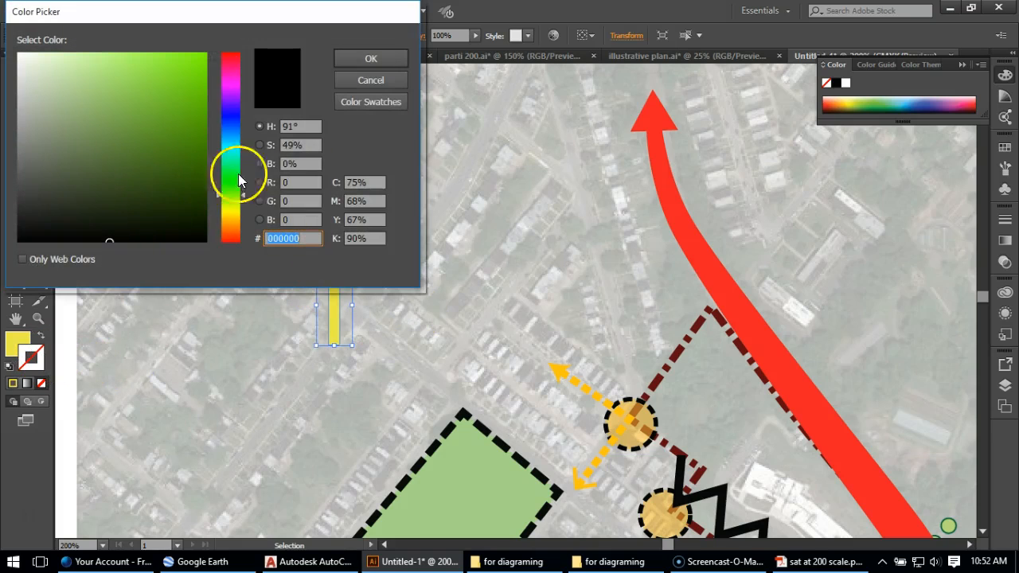
{"action": "left_click", "coordinate": [390, 57]}
{"action": "double_click", "coordinate": [30, 351]}
{"action": "left_click_drag", "start_coordinate": [166, 224], "coordinate": [169, 239]}
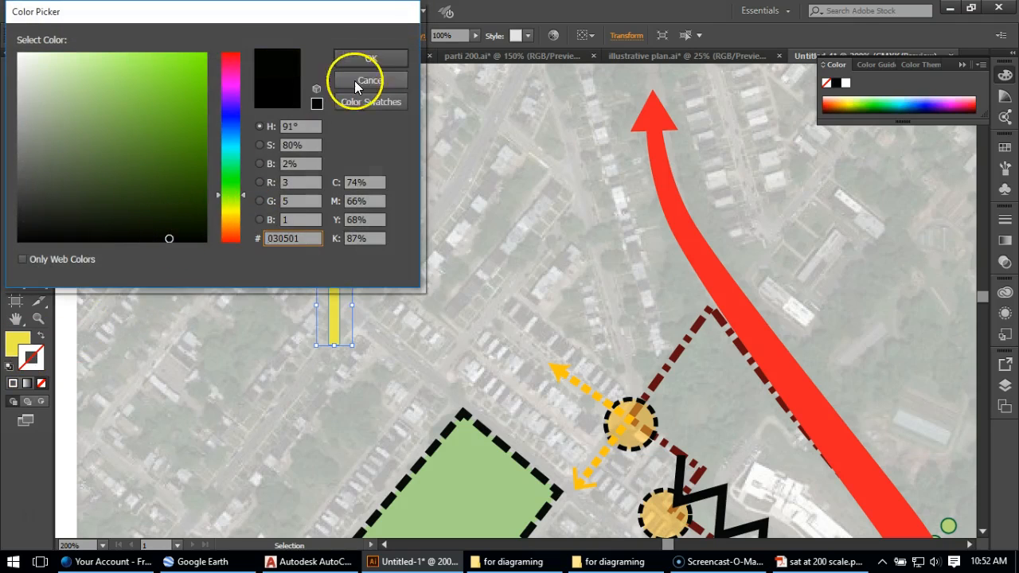
{"action": "left_click", "coordinate": [374, 61]}
{"action": "left_click", "coordinate": [258, 278]}
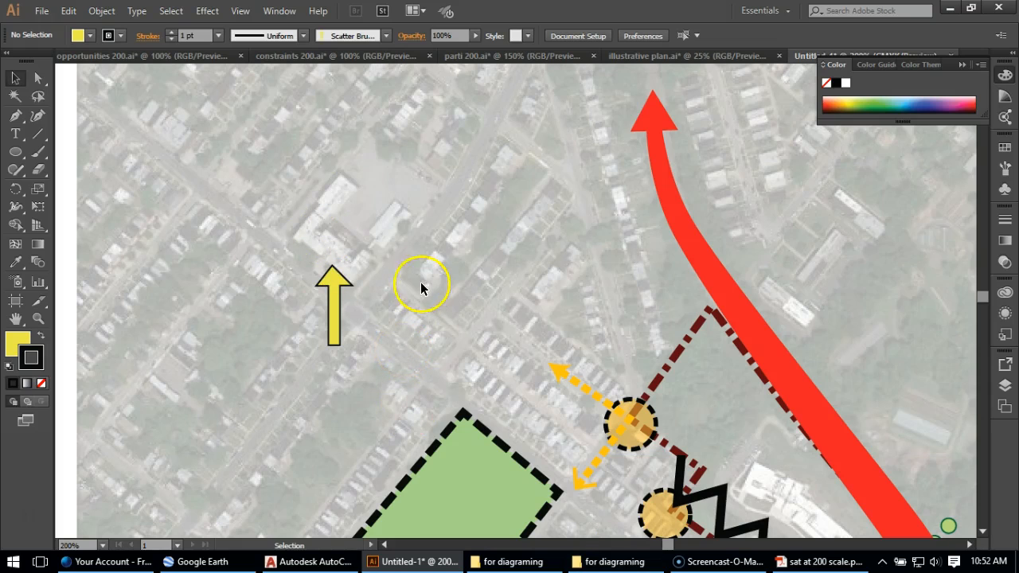
- Create a new scatter brush with default options from the outlined yellow arrow, and delete the original arrow from the map
{"action": "scroll", "coordinate": [450, 273], "scroll_direction": "down", "scroll_amount": 1}
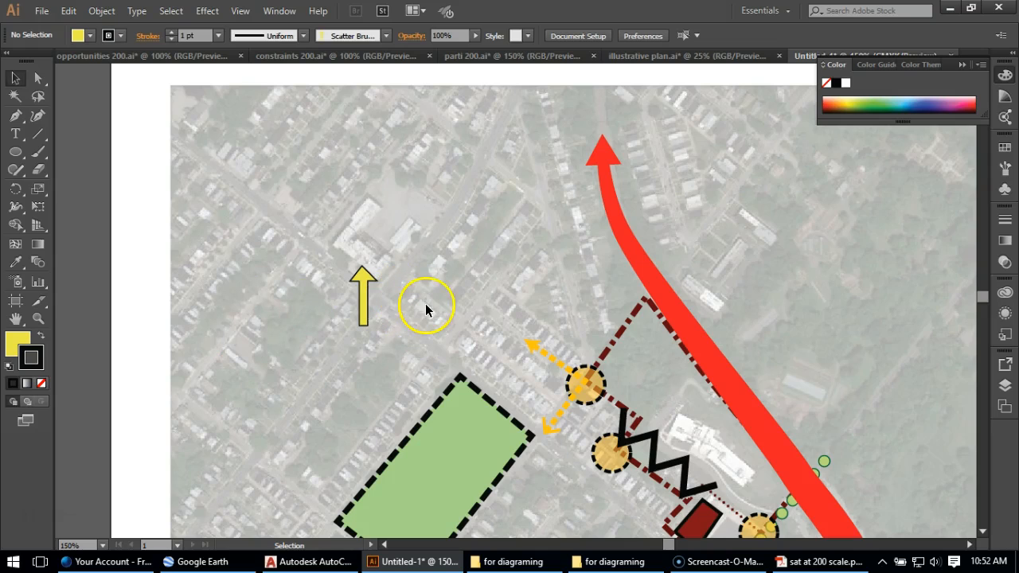
{"action": "left_click", "coordinate": [1002, 175]}
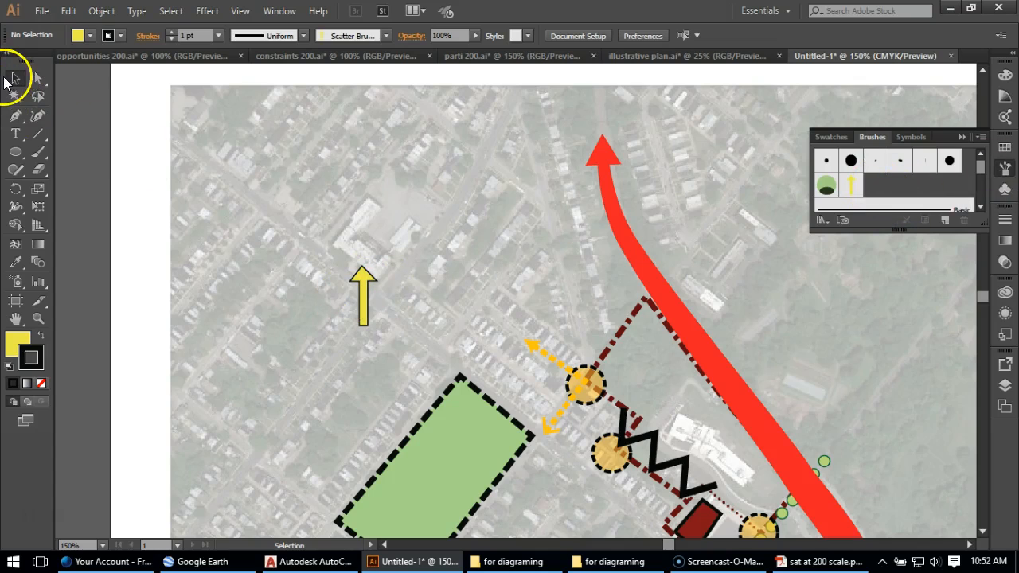
{"action": "mouse_move", "coordinate": [362, 295]}
{"action": "left_mouse_down"}
{"action": "mouse_move", "coordinate": [416, 297]}
{"action": "mouse_move", "coordinate": [848, 218]}
{"action": "mouse_move", "coordinate": [883, 174]}
{"action": "left_mouse_up"}
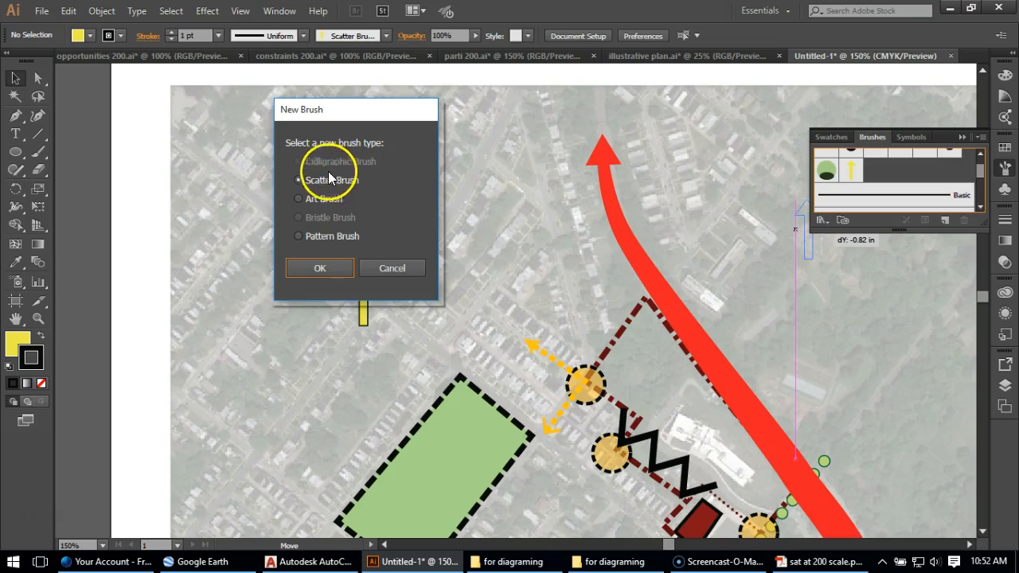
{"action": "left_click", "coordinate": [337, 271]}
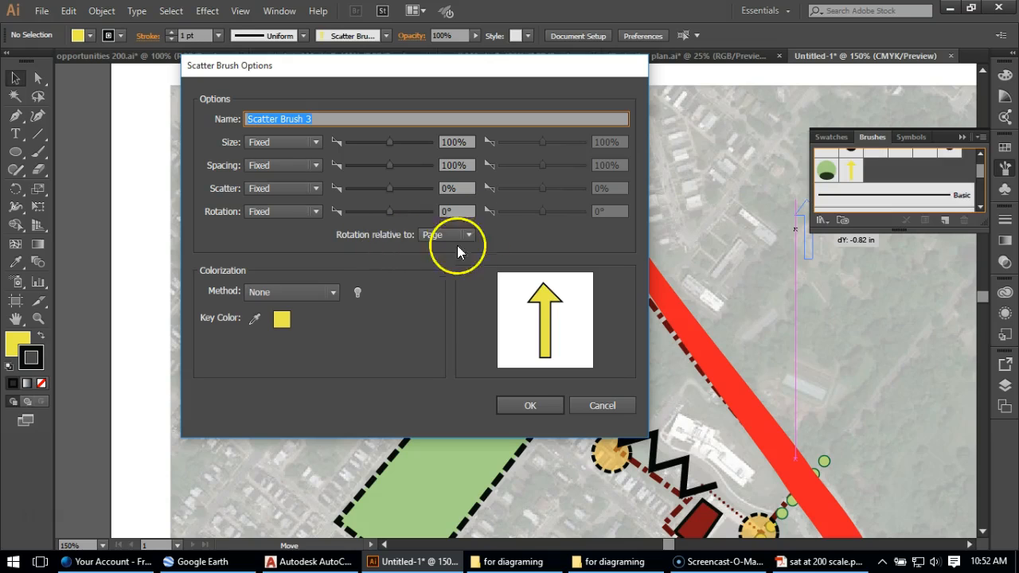
{"action": "left_click", "coordinate": [527, 406]}
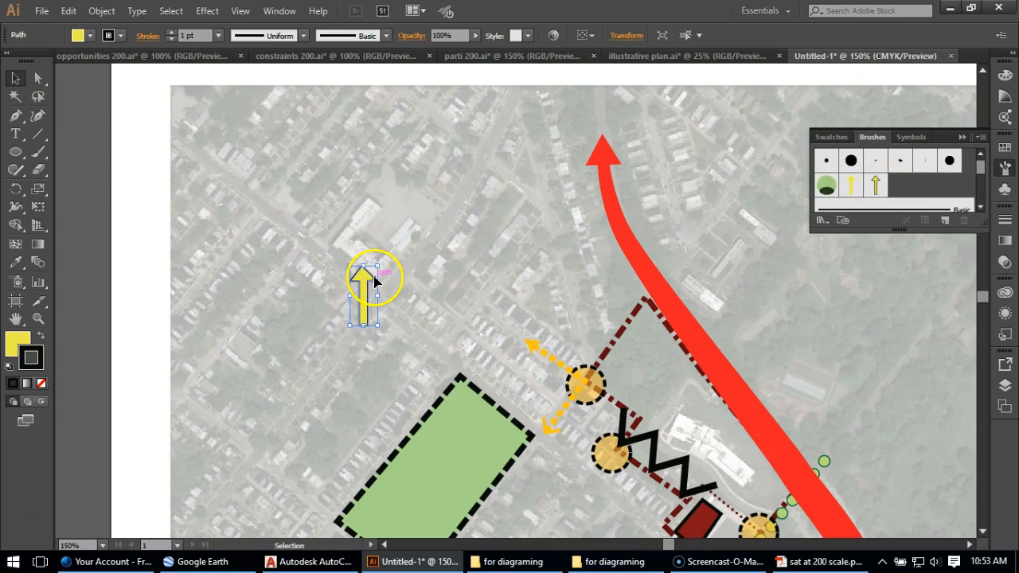
{"action": "key", "text": "Delete"}
{"action": "key", "text": "ctrl+0"}
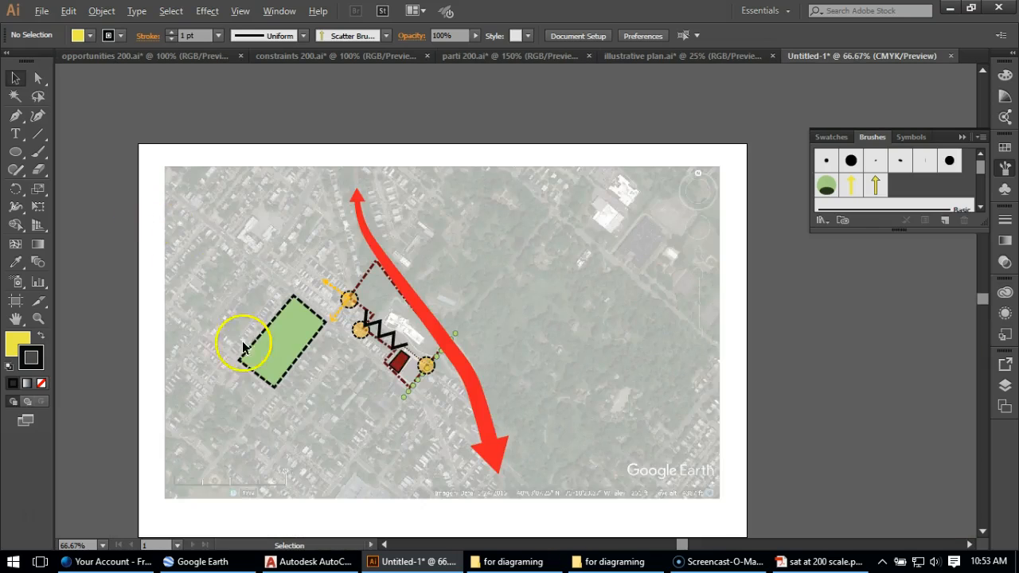
- Draw a straight diagonal path from the north-western streets past the green park to the south-east, and apply the outlined yellow arrow brush
{"action": "key", "text": "ctrl+1"}
{"action": "left_click", "coordinate": [15, 118]}
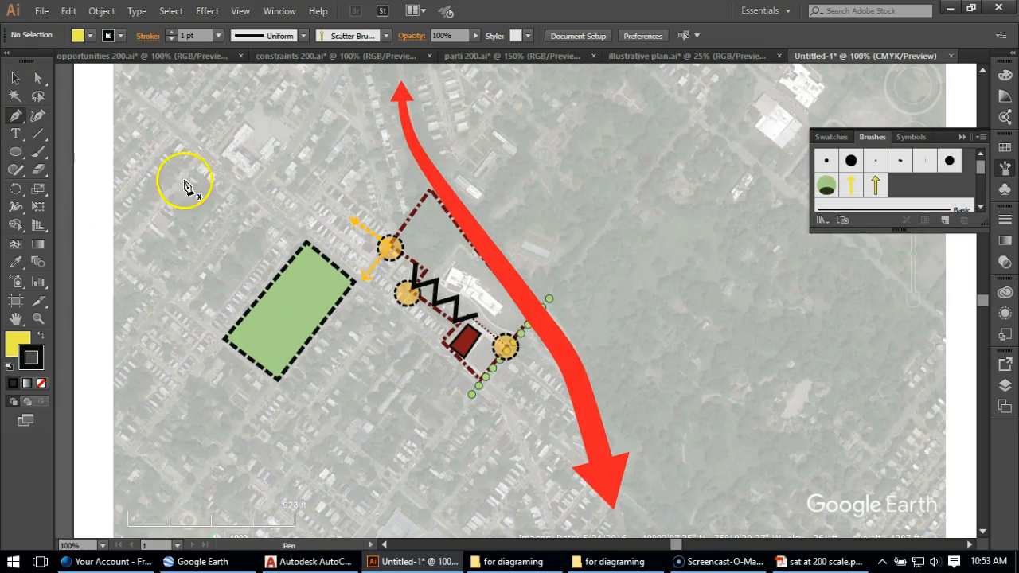
{"action": "left_click", "coordinate": [212, 162]}
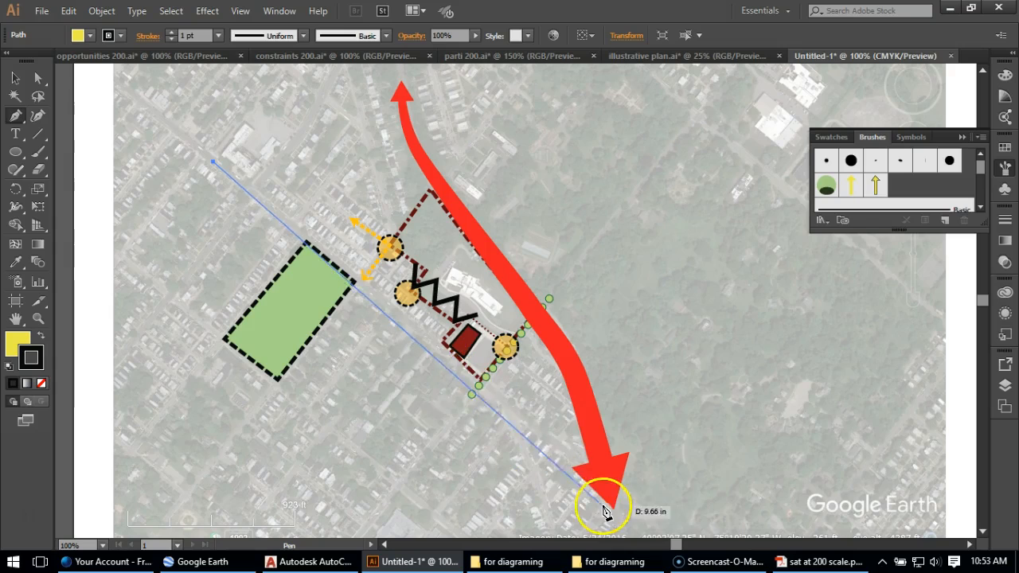
{"action": "left_click", "coordinate": [651, 519]}
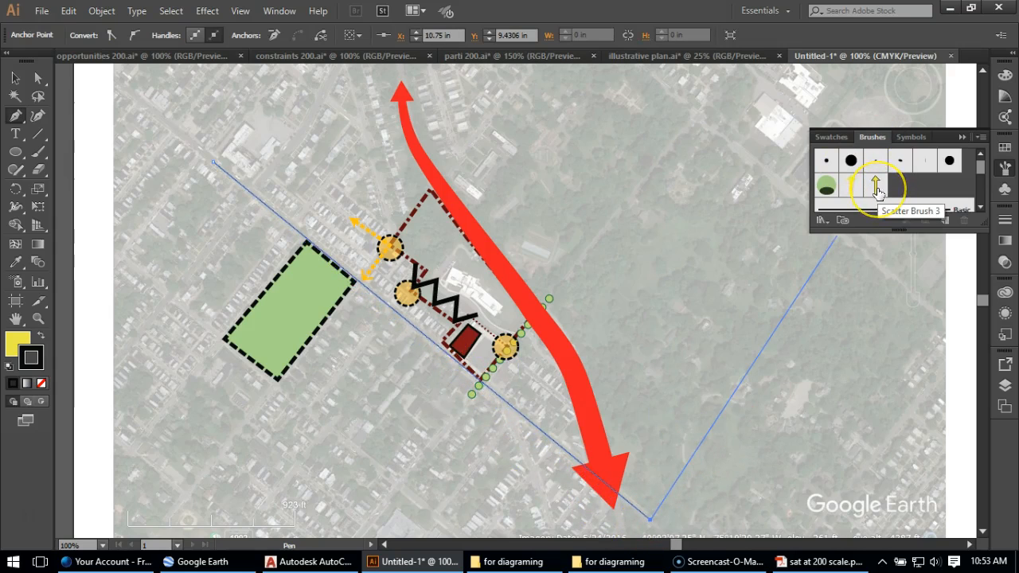
{"action": "left_click", "coordinate": [876, 187]}
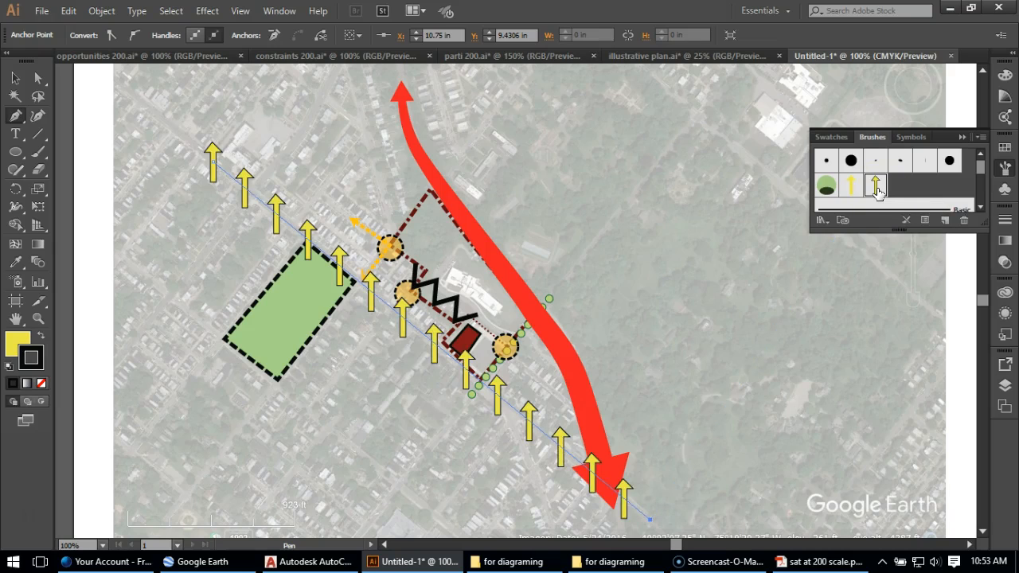
{"action": "left_click", "coordinate": [17, 80]}
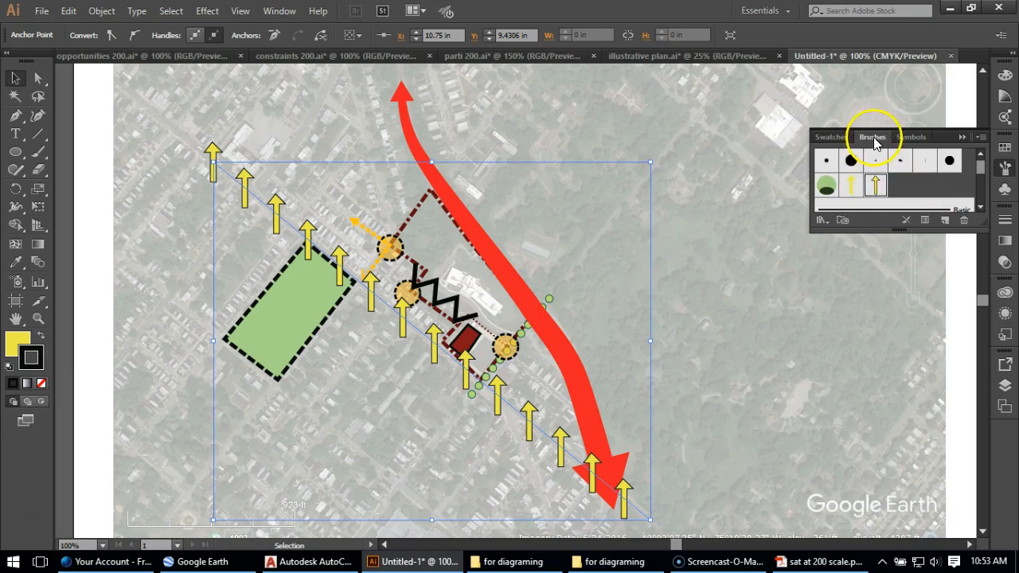
- Make the outlined yellow arrow brush's rotation relative to Path and apply the change to existing strokes
{"action": "double_click", "coordinate": [878, 188]}
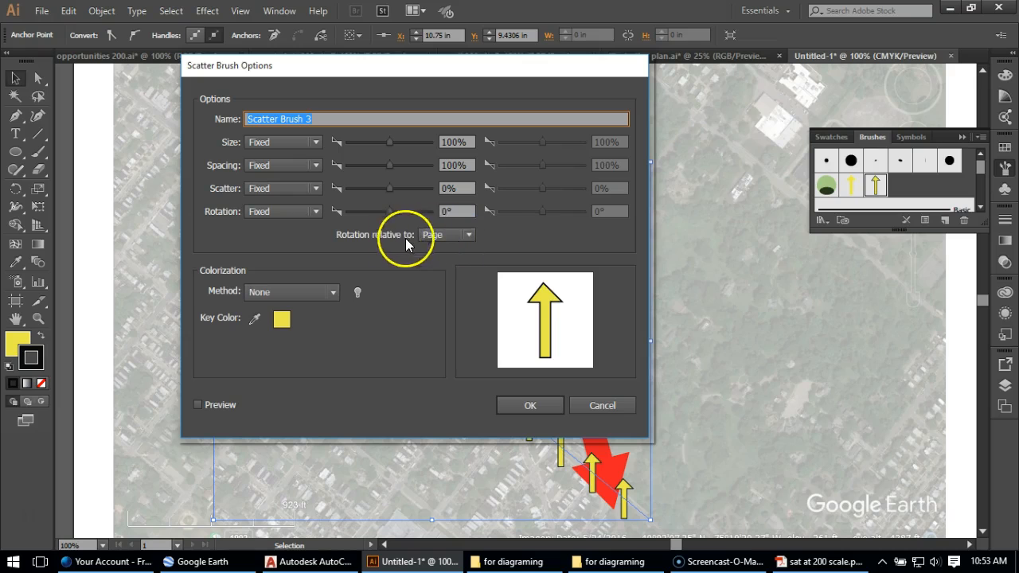
{"action": "left_click", "coordinate": [468, 240]}
{"action": "left_click", "coordinate": [450, 265]}
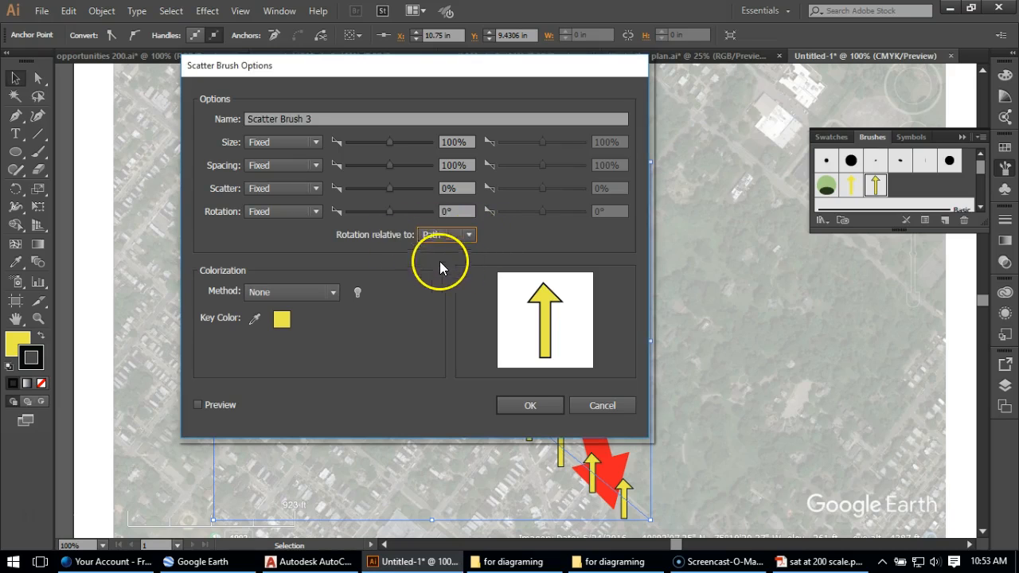
{"action": "left_click", "coordinate": [535, 407]}
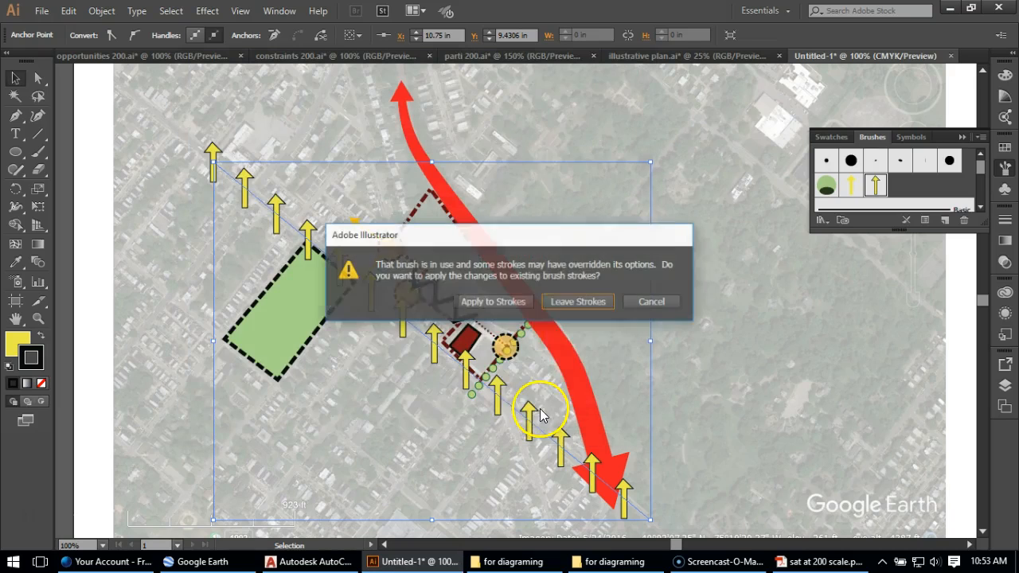
{"action": "left_click", "coordinate": [493, 301]}
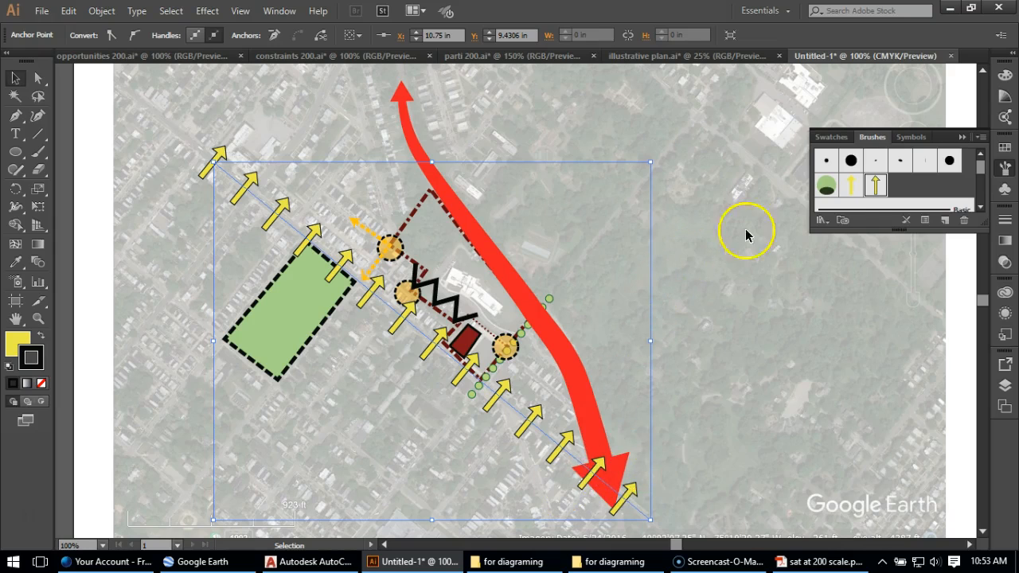
- Set the outlined yellow arrow brush's fixed rotation to 90° and apply the change to existing strokes
{"action": "double_click", "coordinate": [874, 185]}
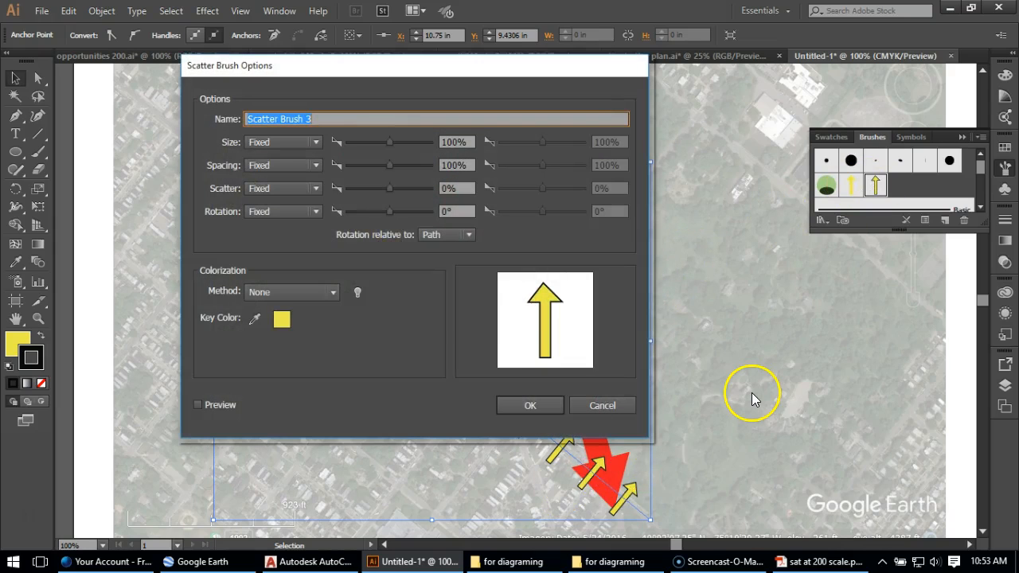
{"action": "left_click", "coordinate": [458, 211]}
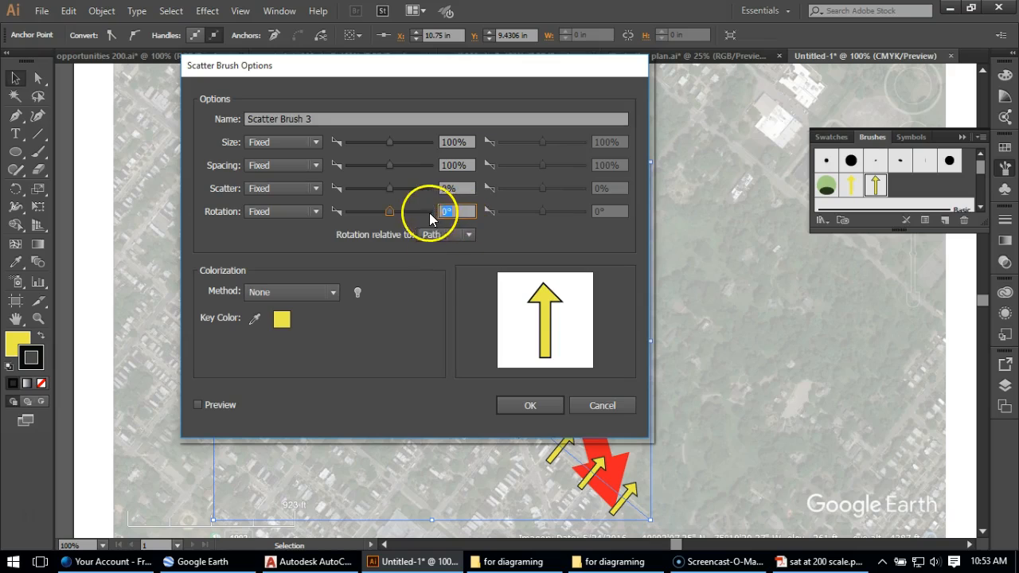
{"action": "type", "text": "90"}
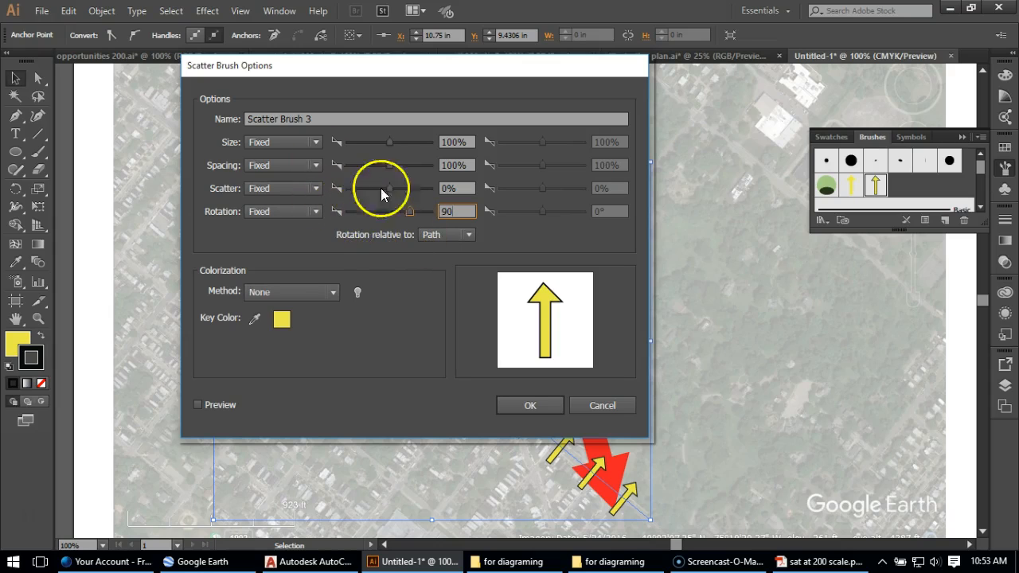
{"action": "left_click", "coordinate": [526, 405]}
{"action": "left_click", "coordinate": [504, 300]}
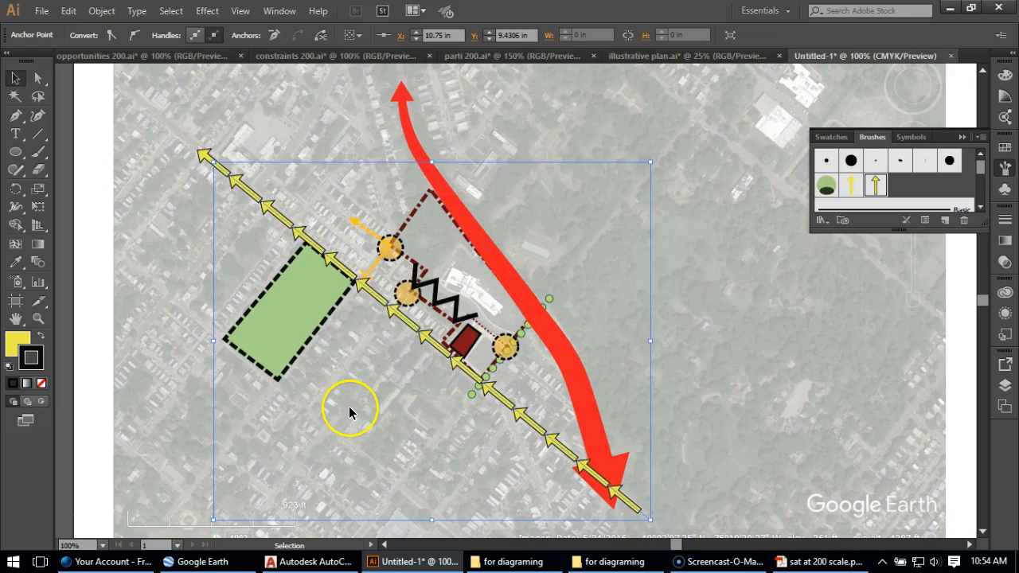
{"action": "left_click", "coordinate": [177, 181]}
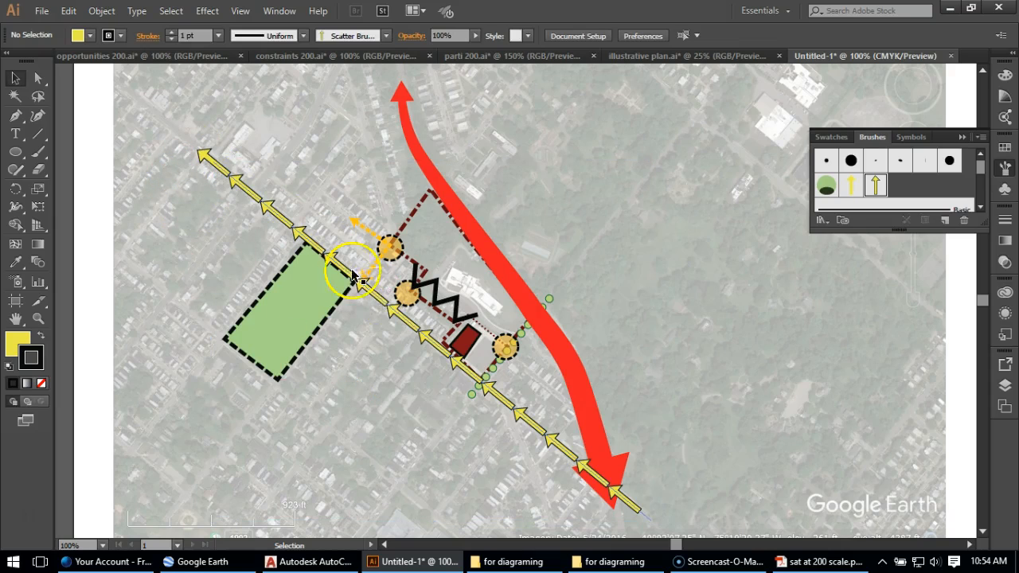
- Set the outlined yellow arrow brush's spacing to 130% and preview it on the diagonal arrow line
{"action": "left_click", "coordinate": [499, 397]}
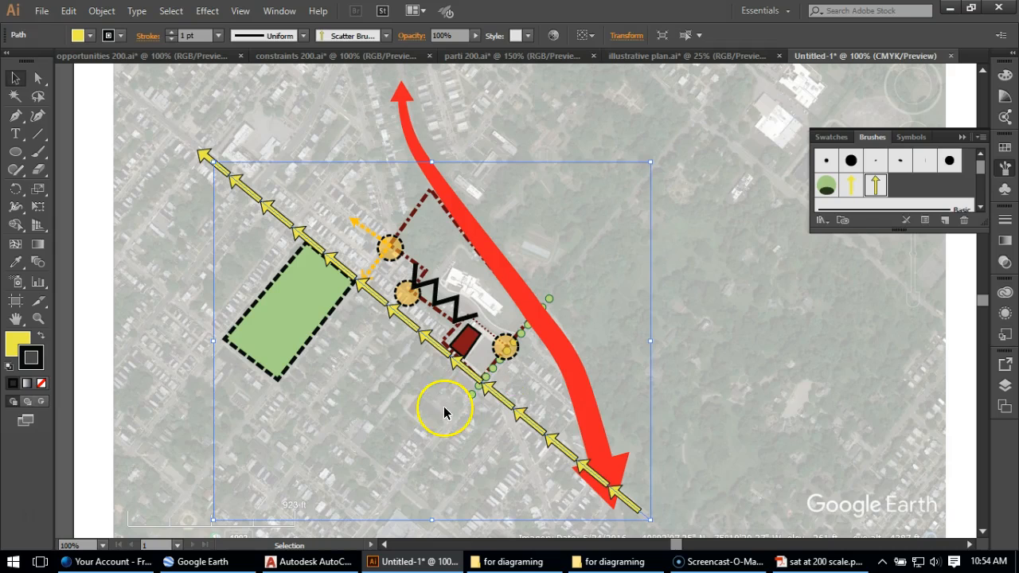
{"action": "double_click", "coordinate": [876, 186]}
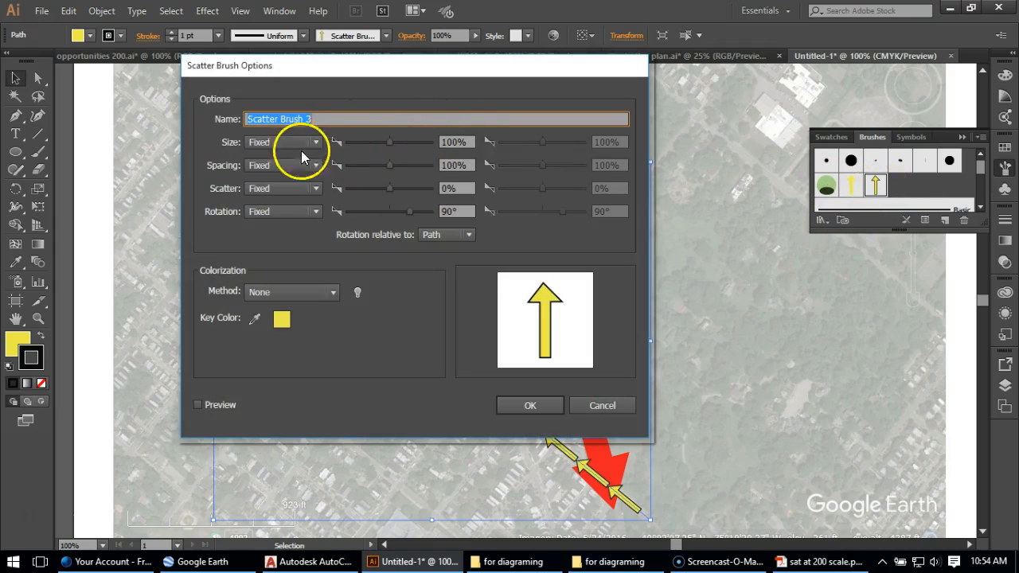
{"action": "left_click", "coordinate": [454, 166]}
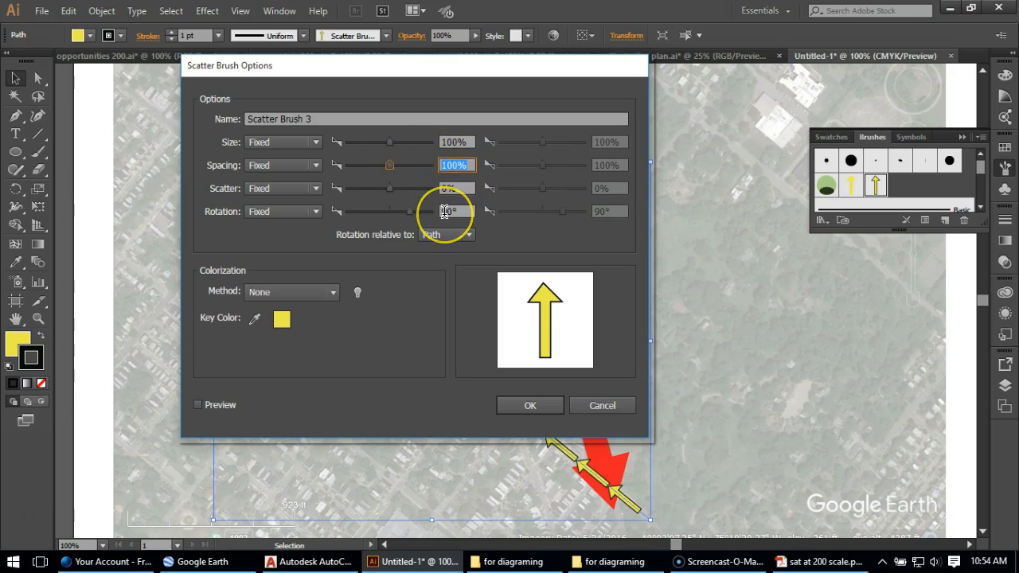
{"action": "type", "text": "130"}
{"action": "left_click", "coordinate": [220, 406]}
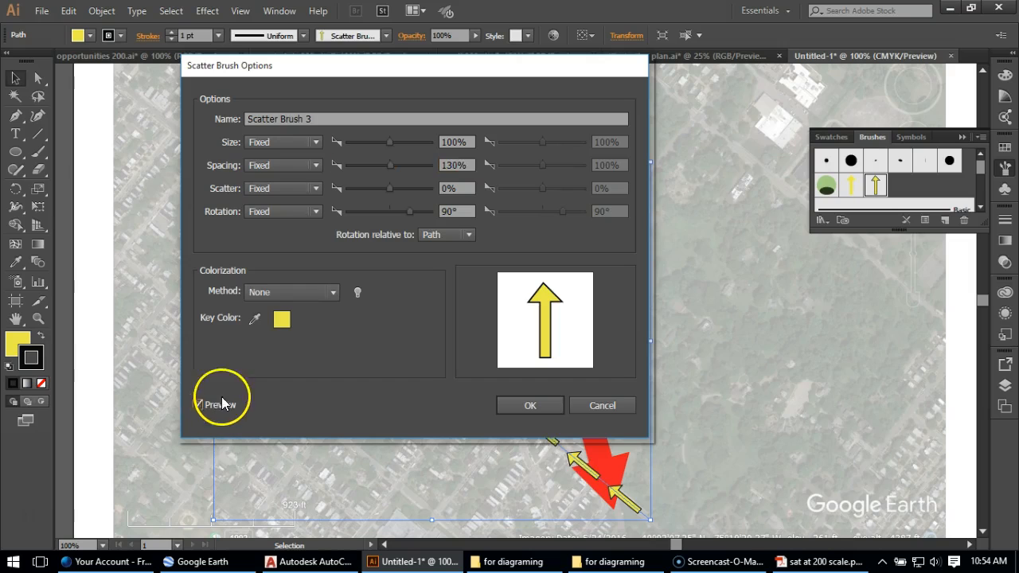
{"action": "mouse_move", "coordinate": [319, 67]}
{"action": "left_mouse_down"}
{"action": "mouse_move", "coordinate": [789, 71]}
{"action": "mouse_move", "coordinate": [678, 28]}
{"action": "left_mouse_up"}
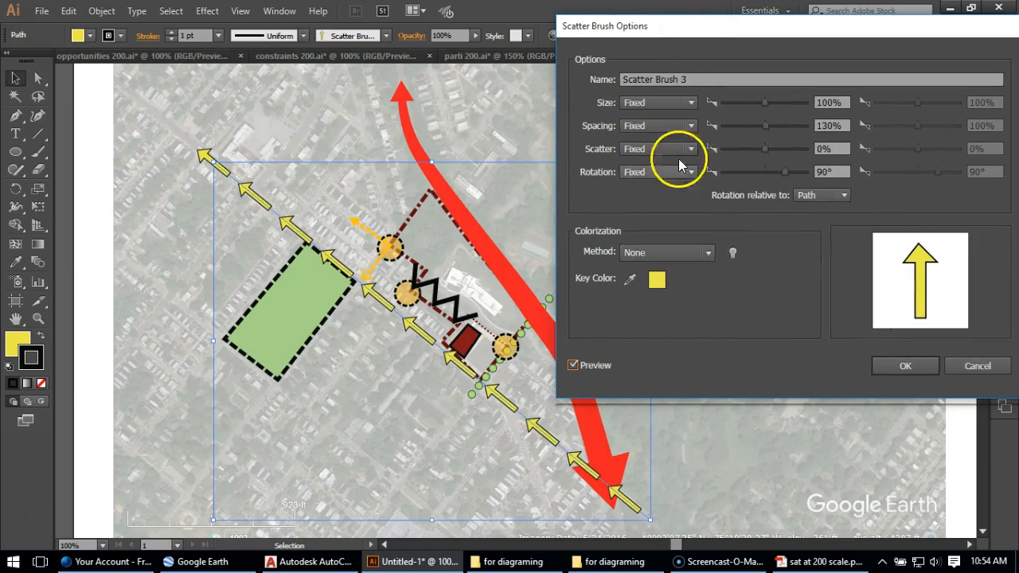
- Reduce the outlined yellow arrow brush's spacing to 125% and apply the change to existing strokes
{"action": "double_click", "coordinate": [828, 126]}
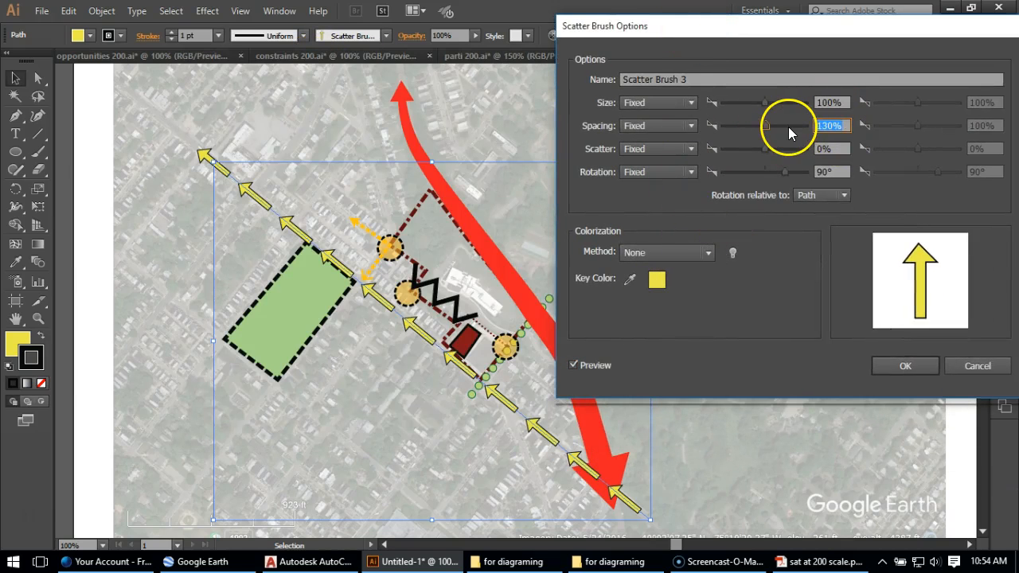
{"action": "type", "text": "125"}
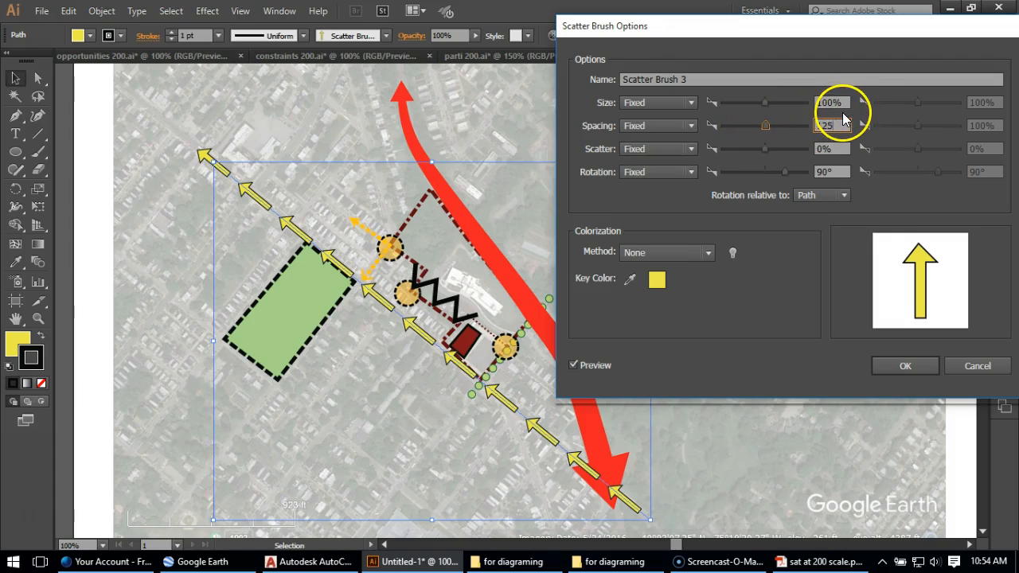
{"action": "left_click", "coordinate": [917, 366]}
{"action": "left_click", "coordinate": [472, 298]}
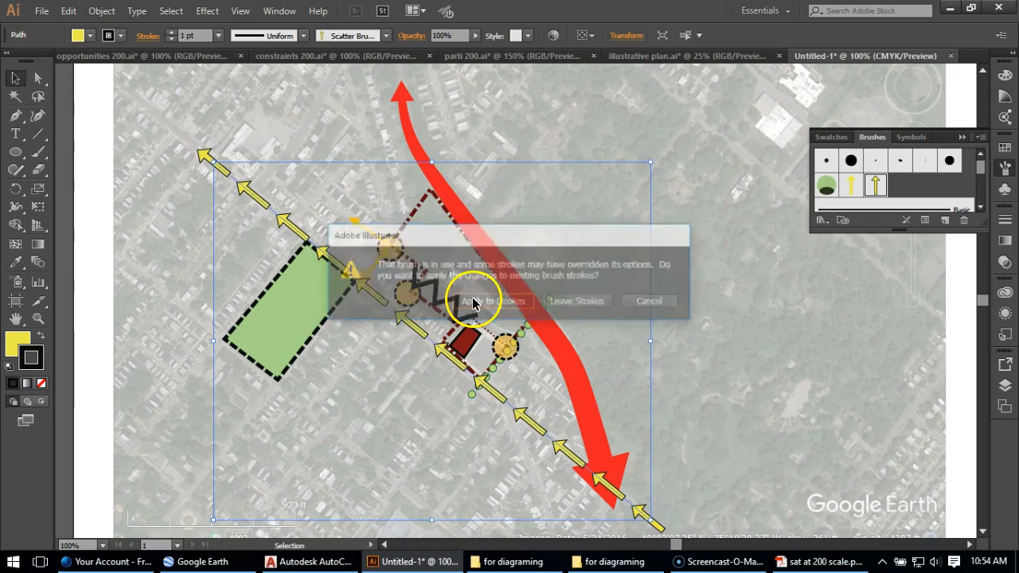
{"action": "left_click", "coordinate": [250, 267]}
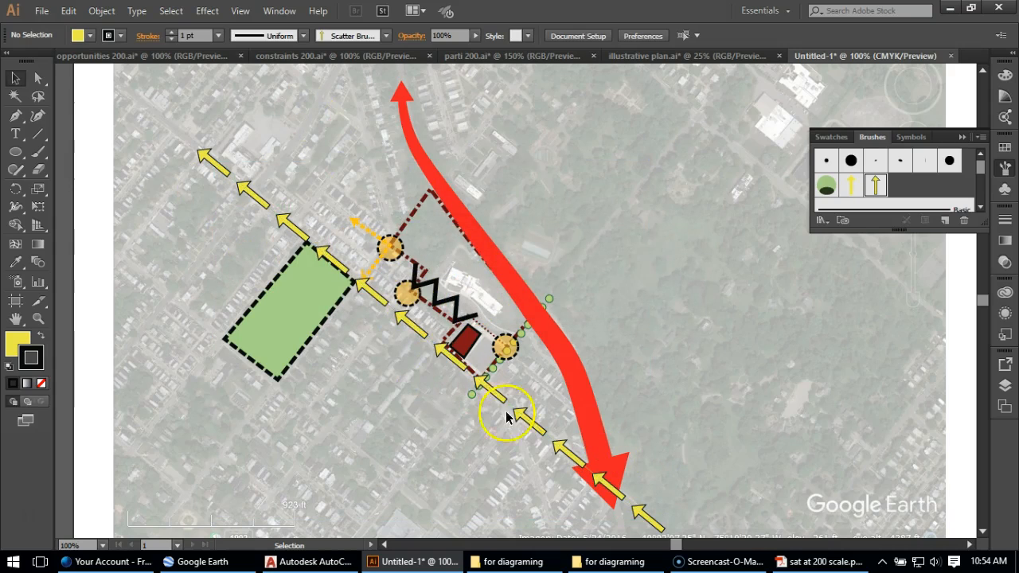
- Draw a second straight path from the north-eastern woods to the south-western streets across the first, and apply the outlined yellow arrow brush
{"action": "left_click", "coordinate": [15, 115]}
{"action": "left_click", "coordinate": [653, 163]}
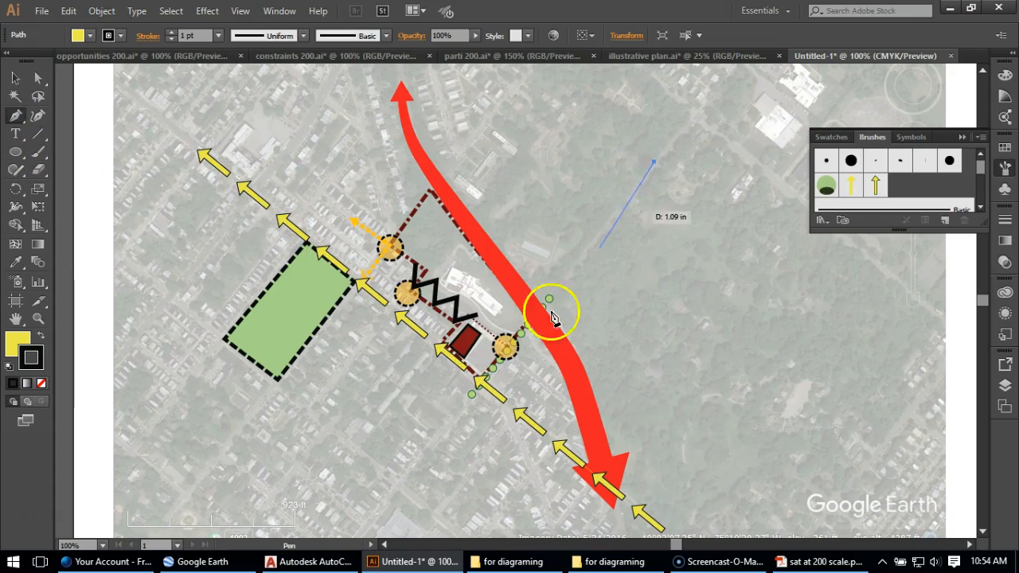
{"action": "left_click", "coordinate": [376, 510]}
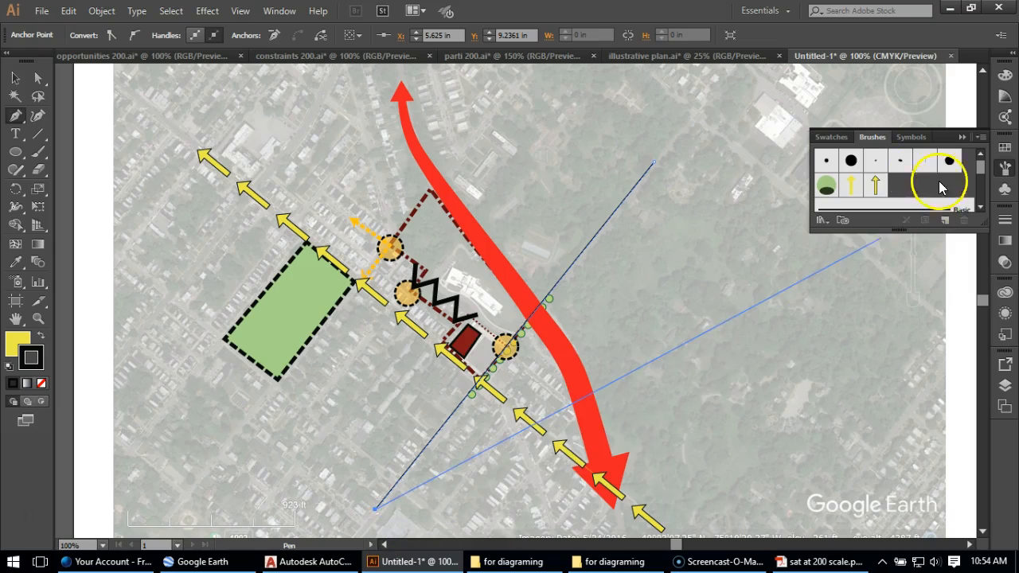
{"action": "left_click", "coordinate": [875, 185]}
{"action": "left_click", "coordinate": [15, 78]}
{"action": "left_click", "coordinate": [656, 205]}
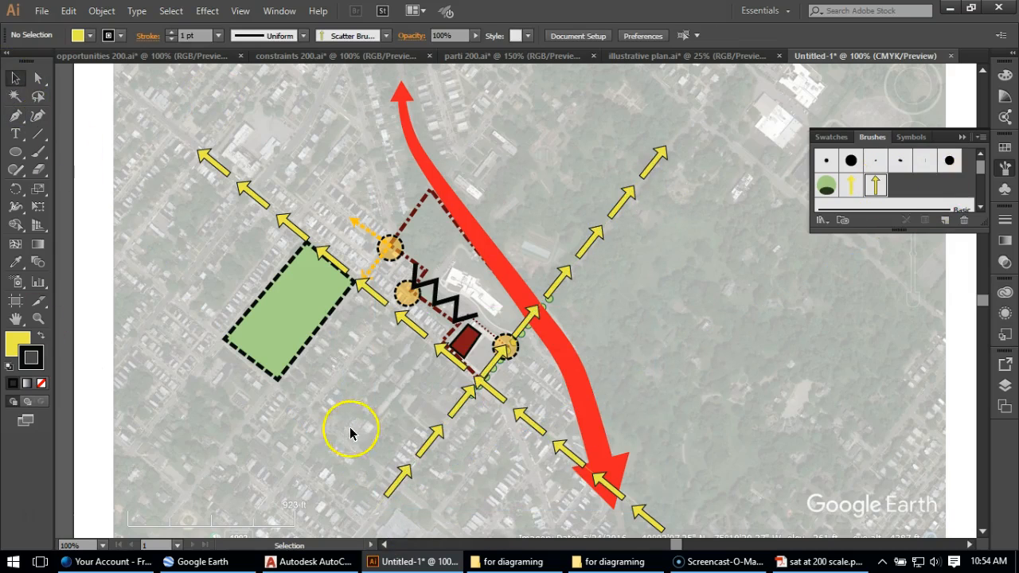
- Set the stroke weight of the arrow line running north-west to south-east to 3 pt
{"action": "scroll", "coordinate": [263, 364], "scroll_direction": "down", "scroll_amount": 2}
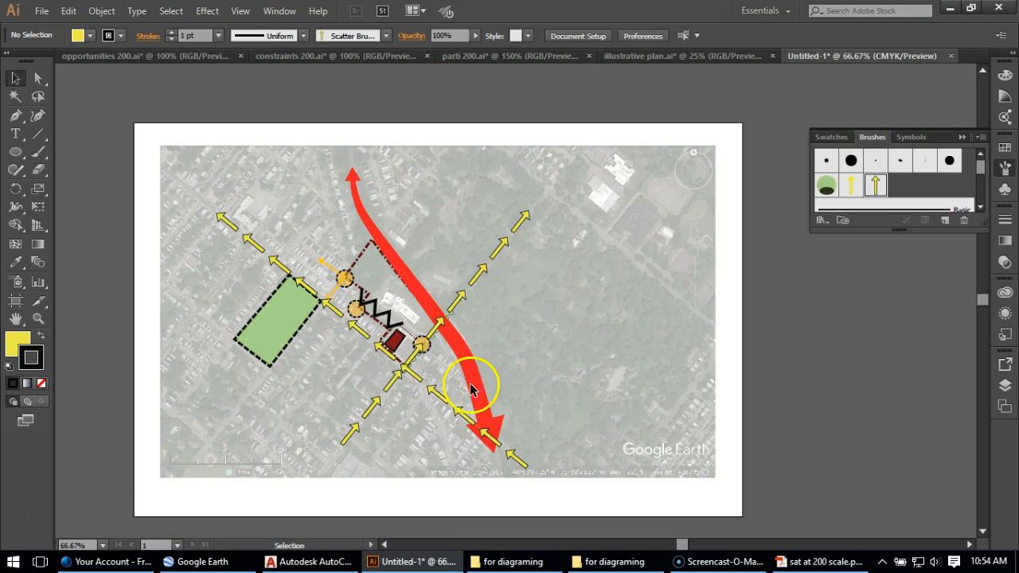
{"action": "scroll", "coordinate": [483, 412], "scroll_direction": "up", "scroll_amount": 2}
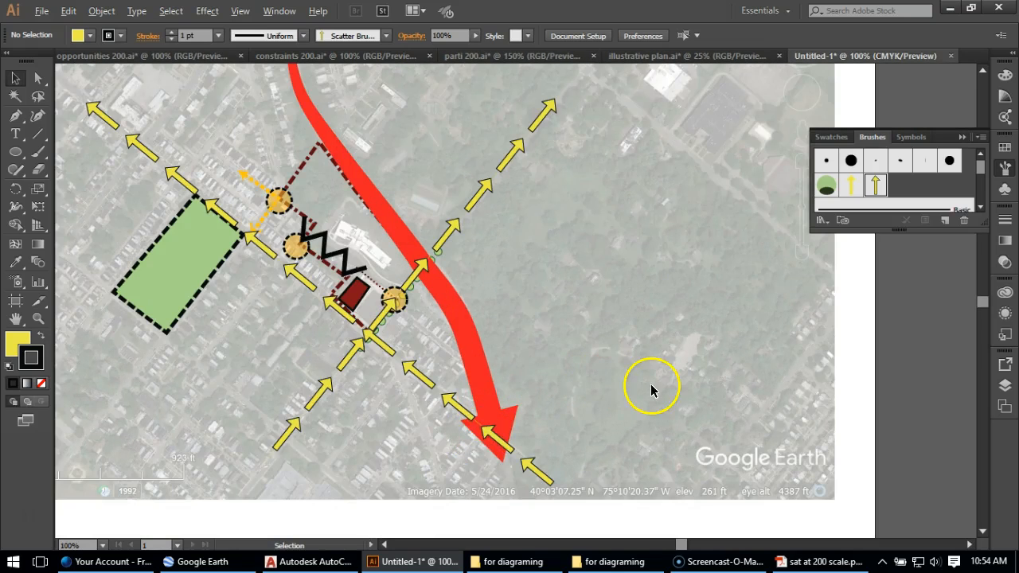
{"action": "left_click", "coordinate": [184, 188]}
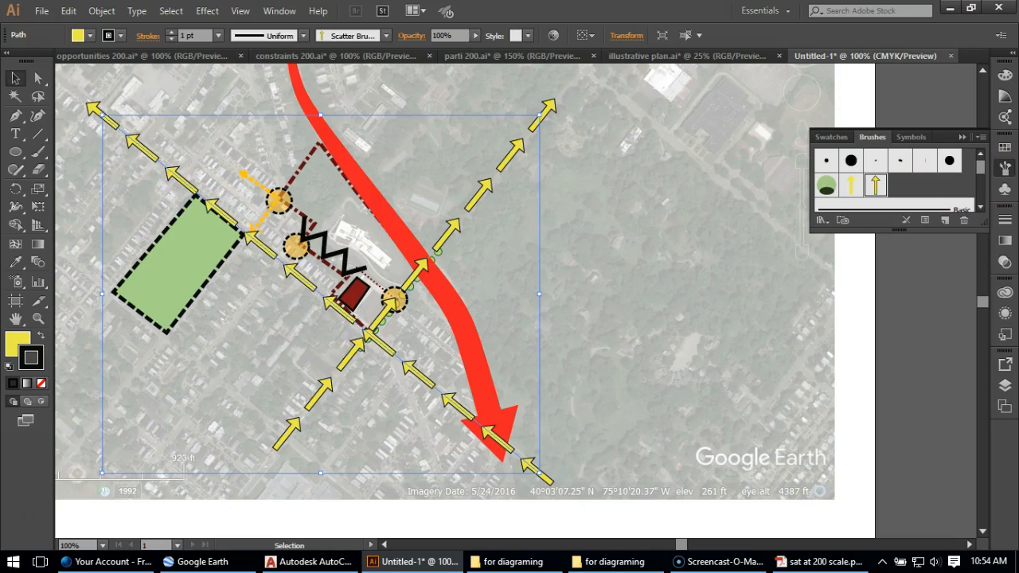
{"action": "left_click", "coordinate": [1006, 221]}
{"action": "left_click", "coordinate": [925, 229]}
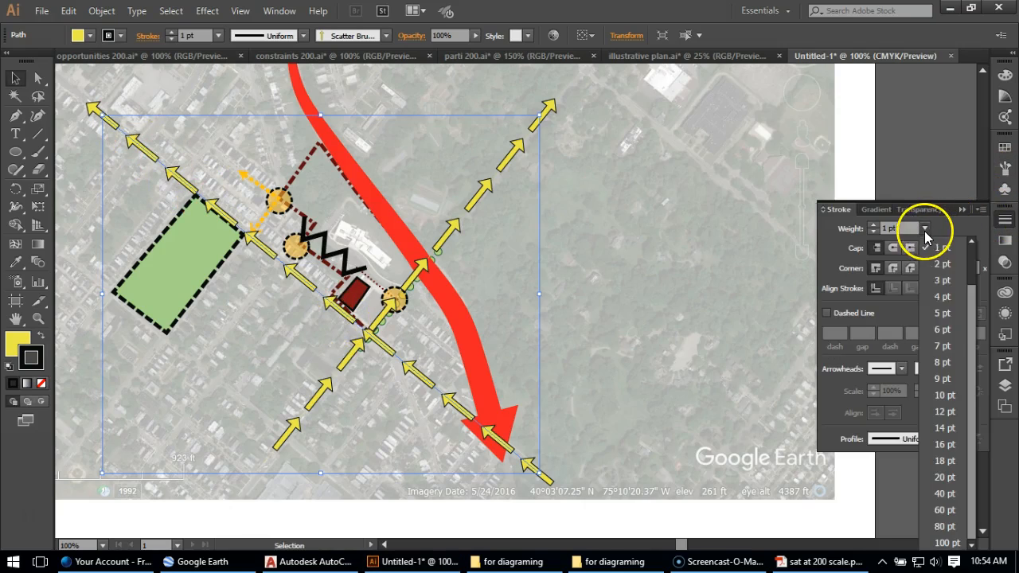
{"action": "left_click", "coordinate": [939, 281]}
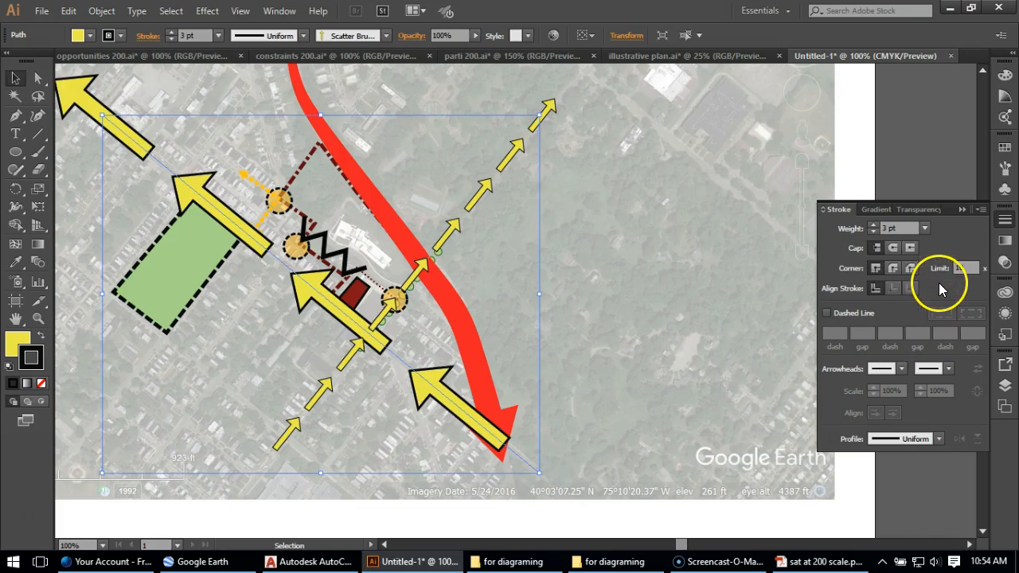
{"action": "left_click", "coordinate": [650, 343]}
{"action": "scroll", "coordinate": [651, 344], "scroll_direction": "down", "scroll_amount": 2}
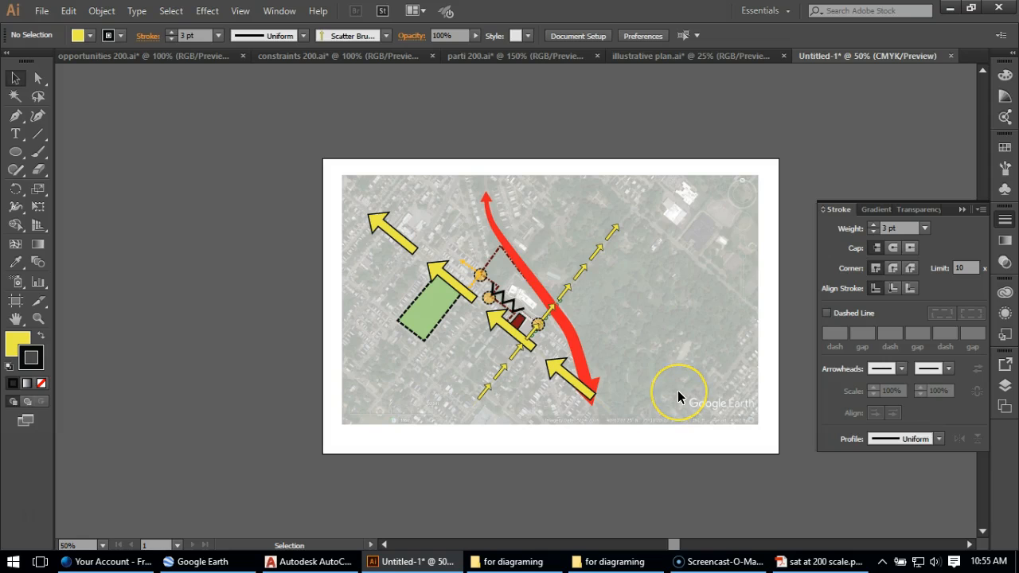
- Set the stroke weight of the arrow line running north-west to south-east to 2 pt
{"action": "left_click", "coordinate": [571, 379]}
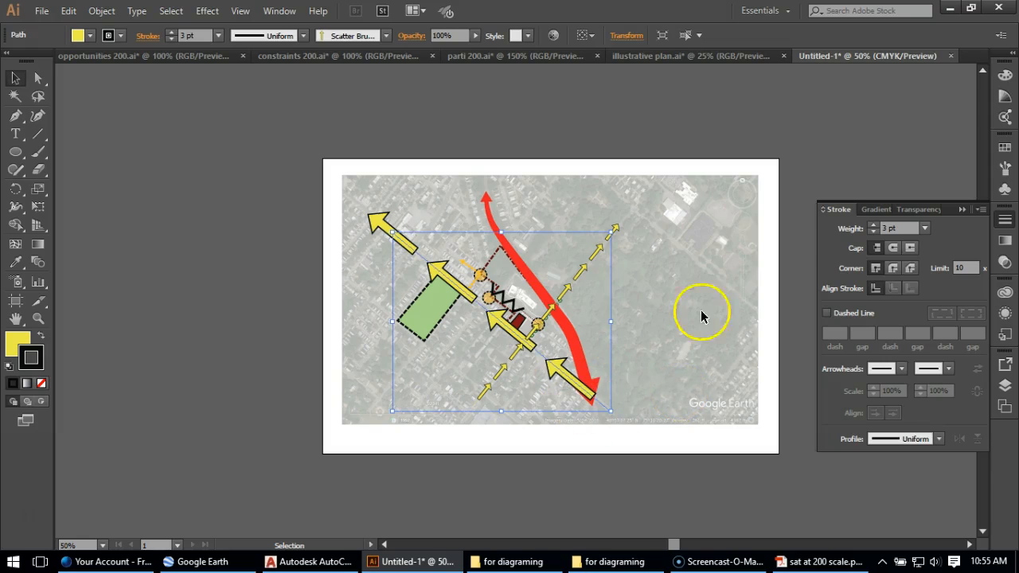
{"action": "left_click", "coordinate": [924, 228]}
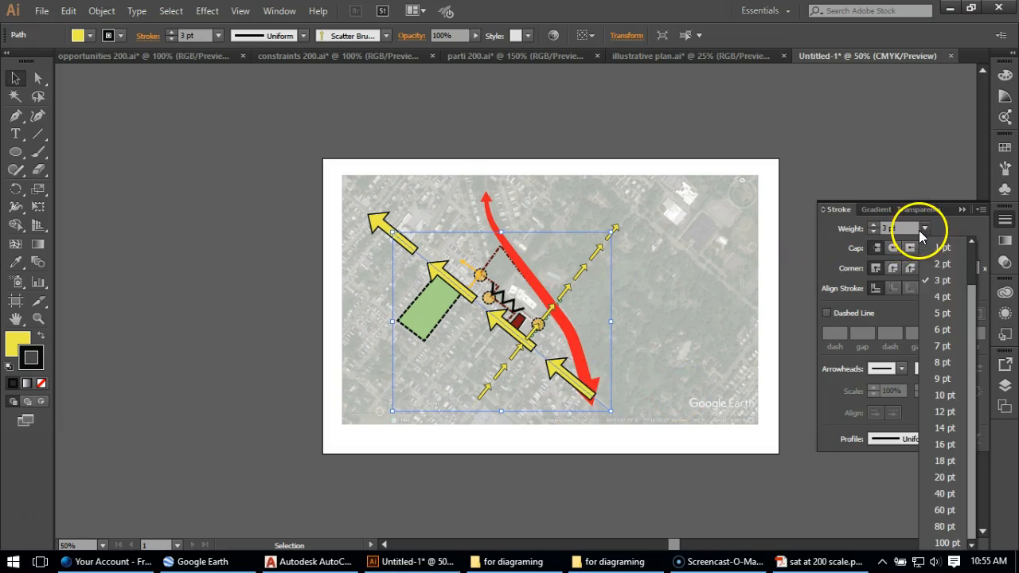
{"action": "left_click", "coordinate": [949, 265]}
{"action": "left_click", "coordinate": [667, 289]}
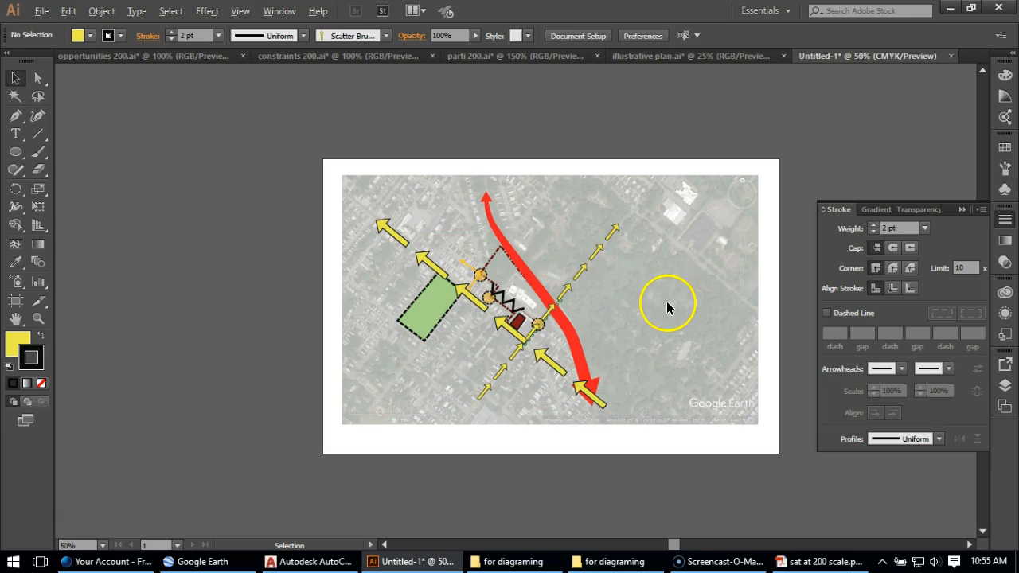
{"action": "scroll", "coordinate": [709, 312], "scroll_direction": "up", "scroll_amount": 1, "text": "alt"}
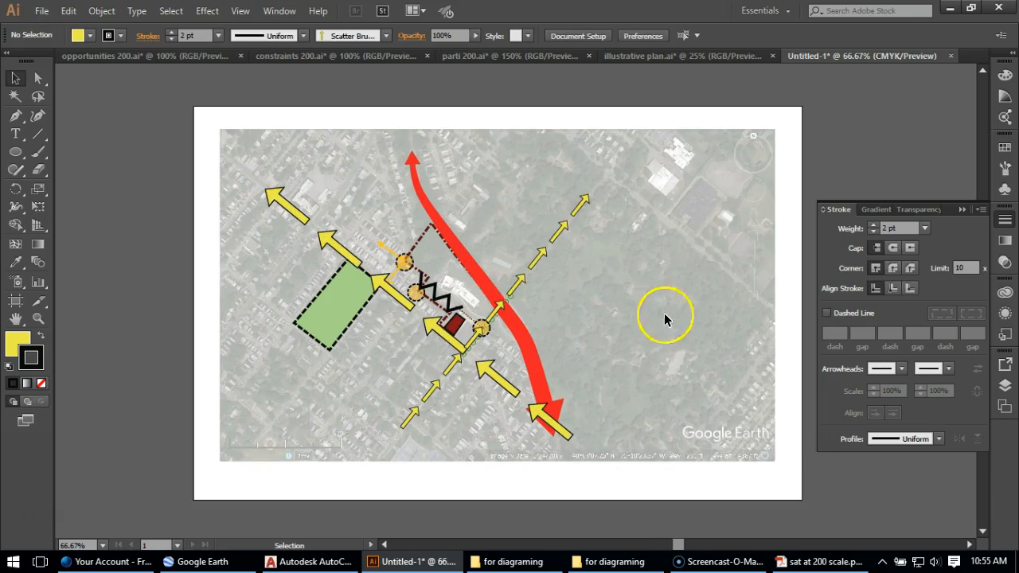
{"action": "scroll", "coordinate": [667, 323], "scroll_direction": "up", "scroll_amount": 1}
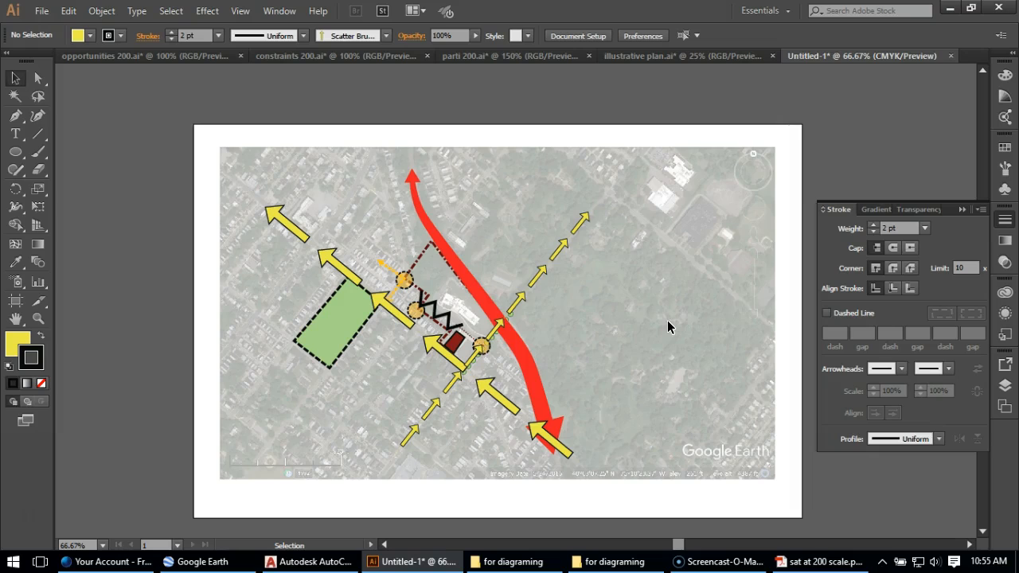